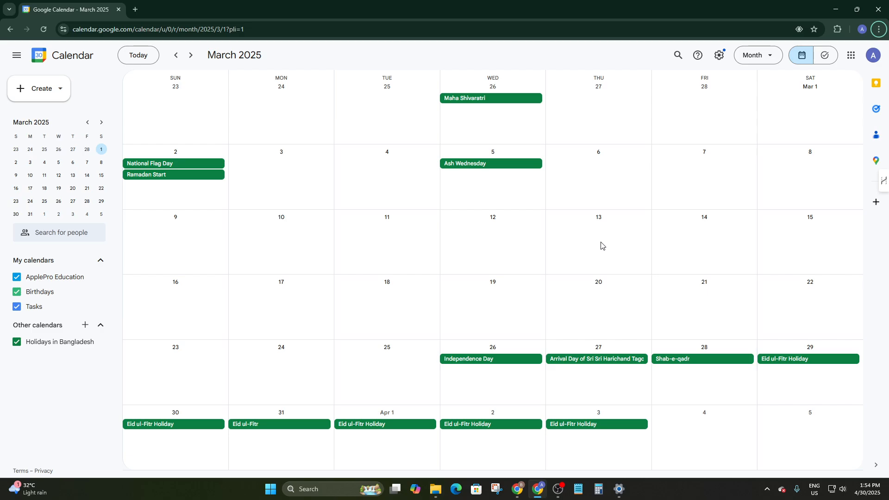
left_click(507, 238)
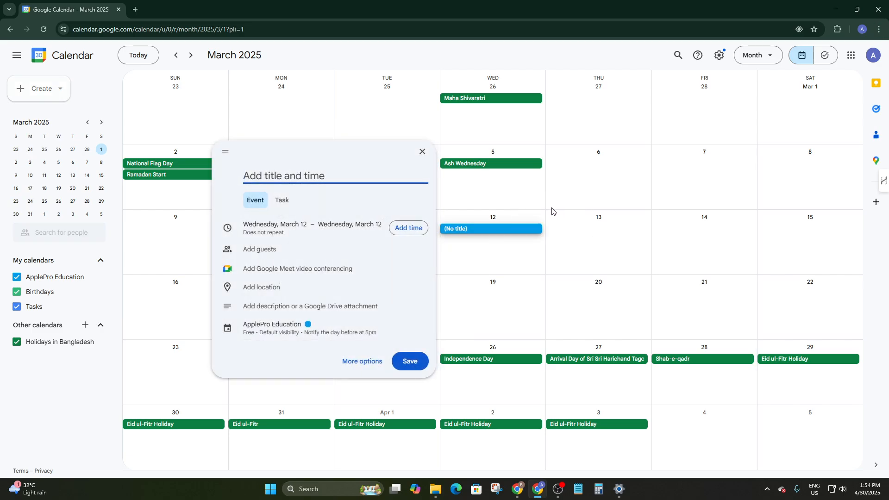
left_click(422, 152)
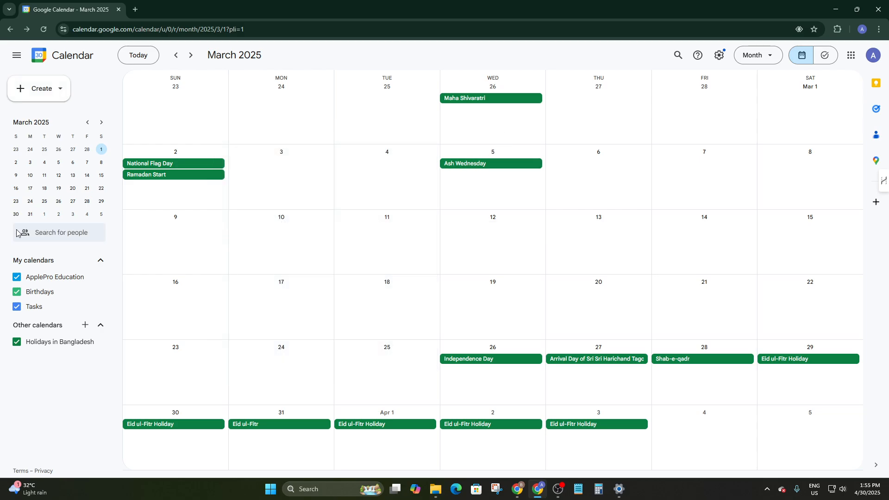
right_click(29, 254)
left_click(23, 425)
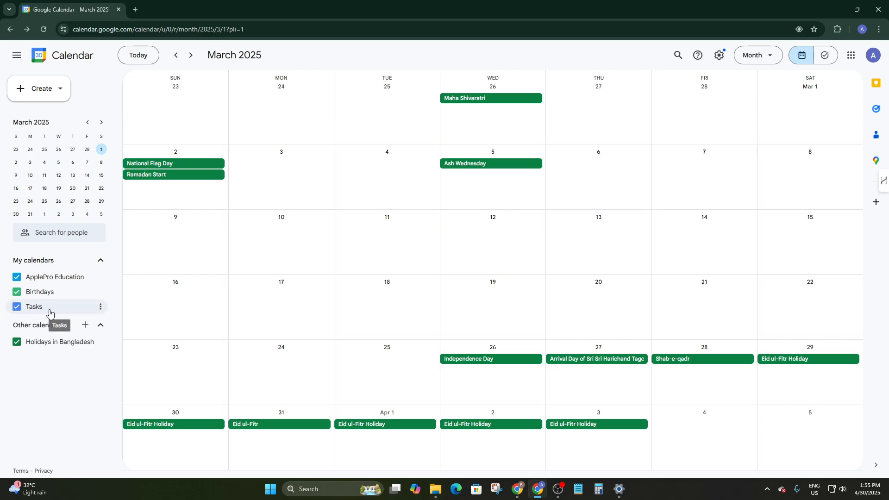
left_click(17, 312)
left_click(17, 312)
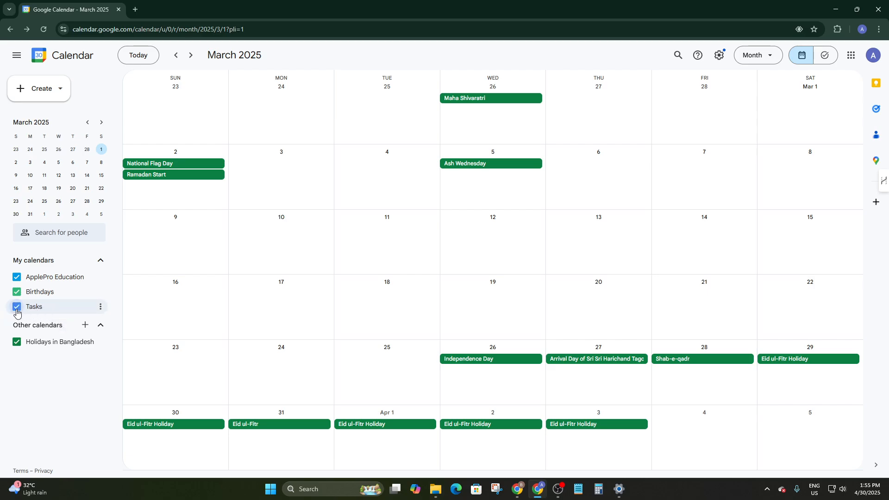
Open Google Tasks from the calendar and expand it to the full-screen view.
left_click(875, 109)
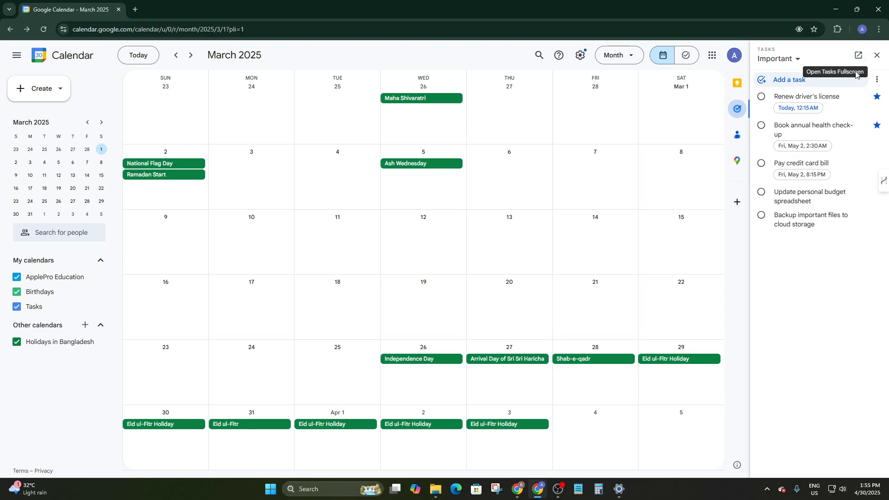
left_click(858, 55)
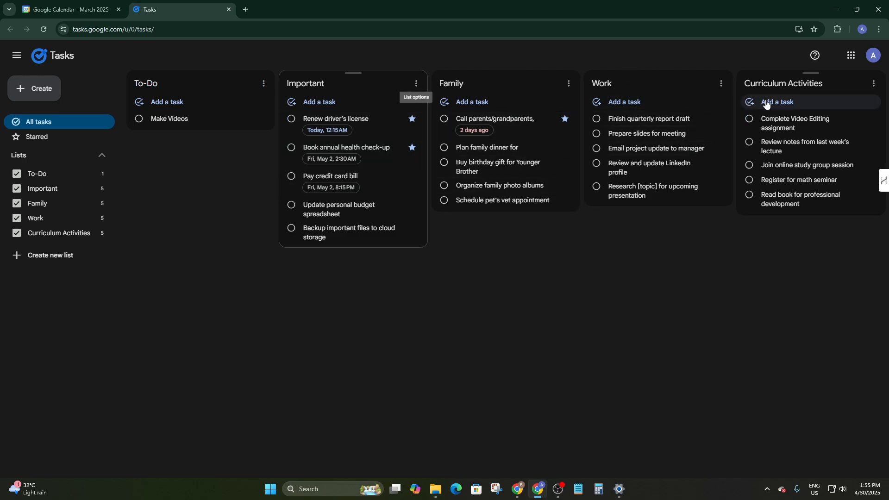
Create a task titled "Urgent" in the To-Do list for April 30 at 2:00 PM.
left_click(34, 90)
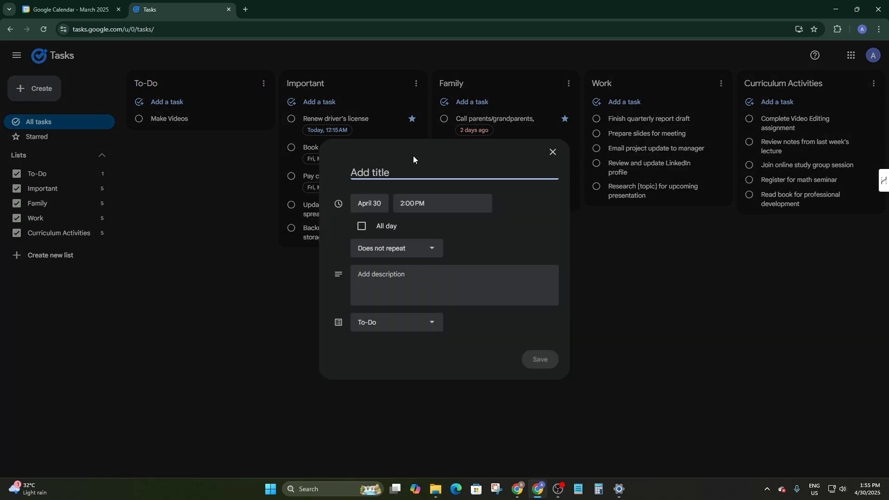
type("Ur")
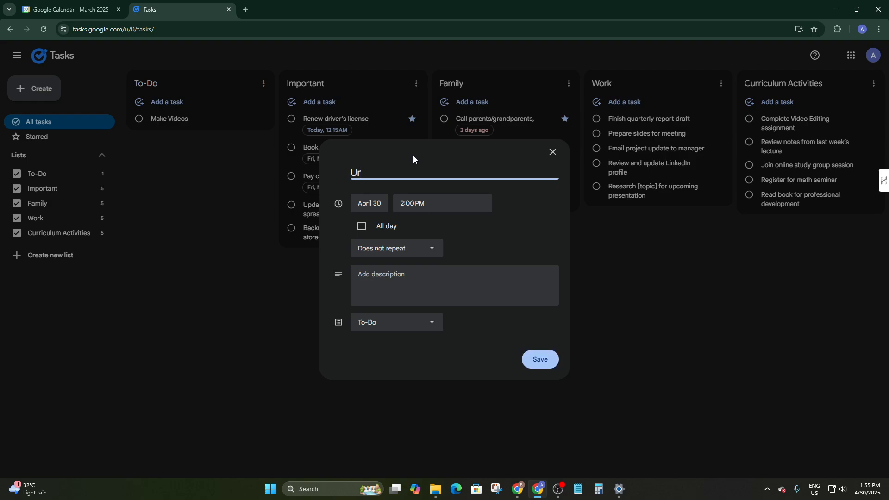
type("gent")
left_click(531, 366)
left_click(177, 120)
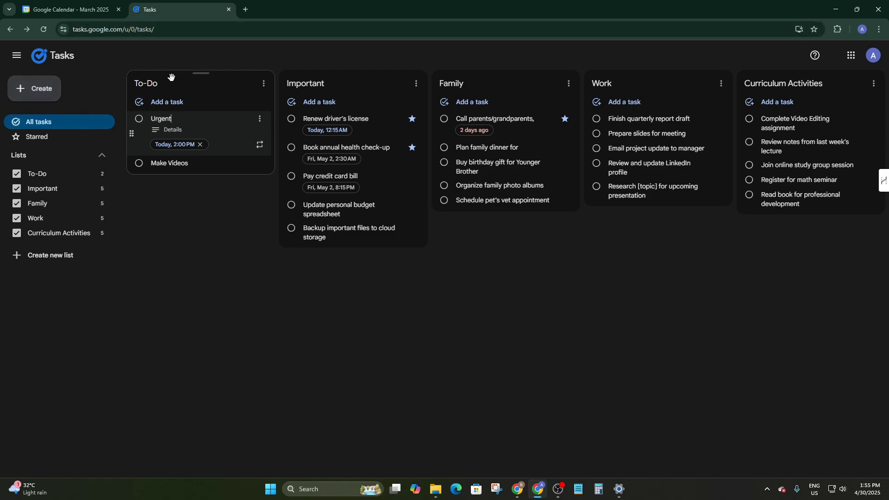
Create a new task list named "Urgent".
left_click(67, 255)
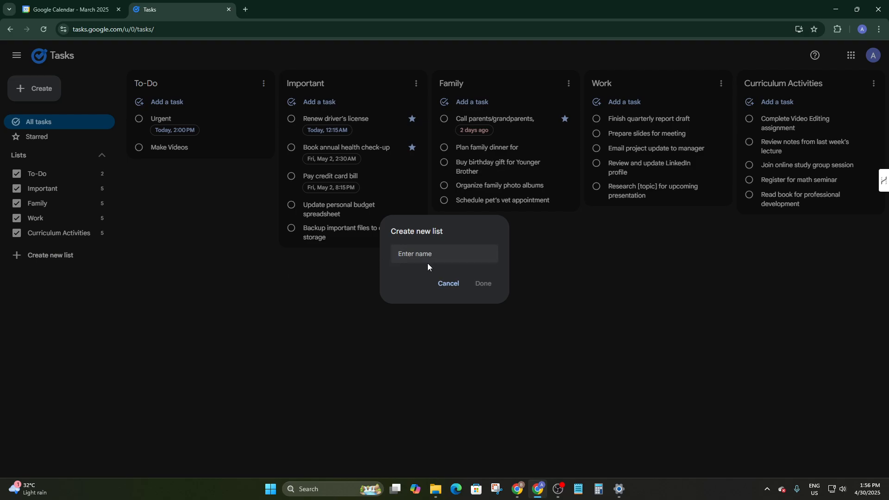
type("Urgent")
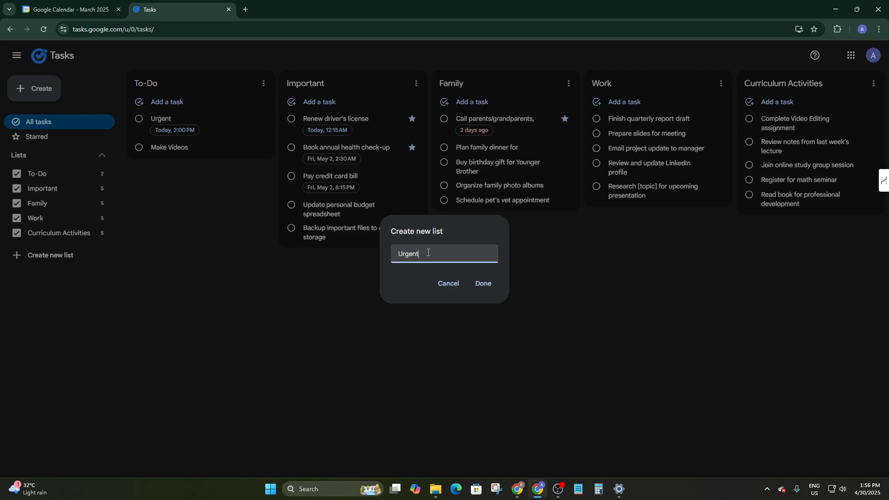
key("Return")
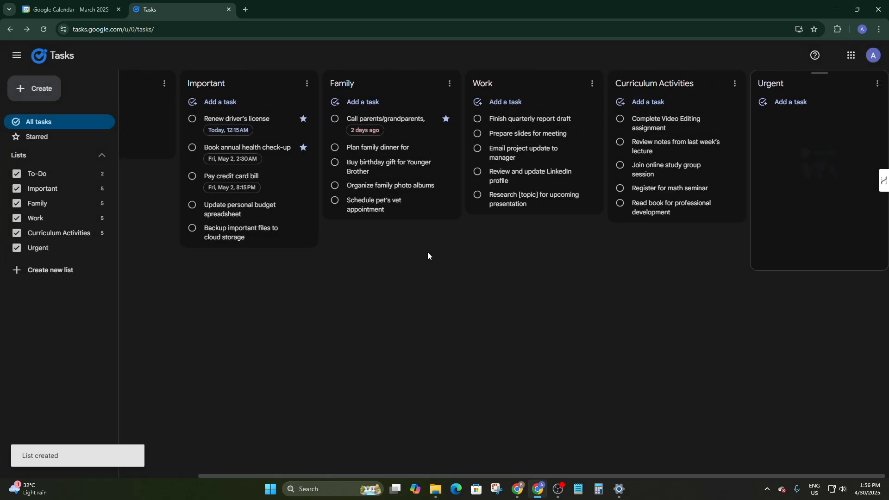
Add the tasks "Shopping", "pay internetg bill" and "date with special one" to the Urgent list.
left_click(797, 103)
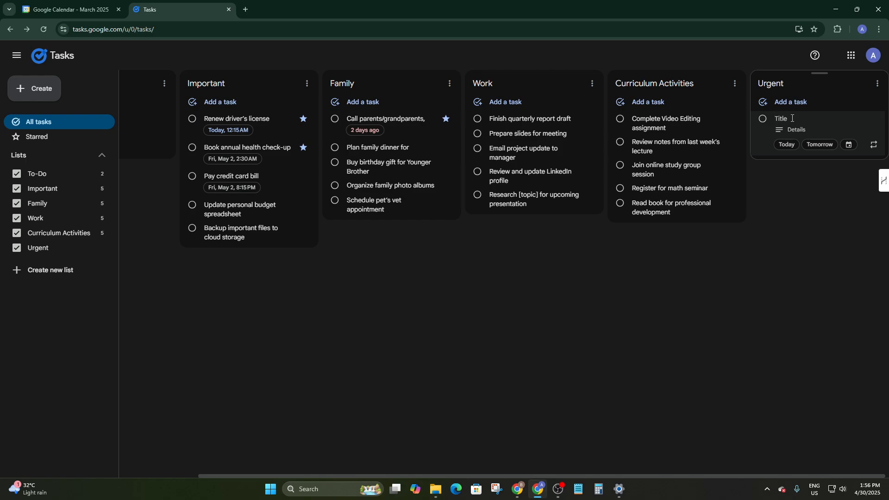
type("Shopping")
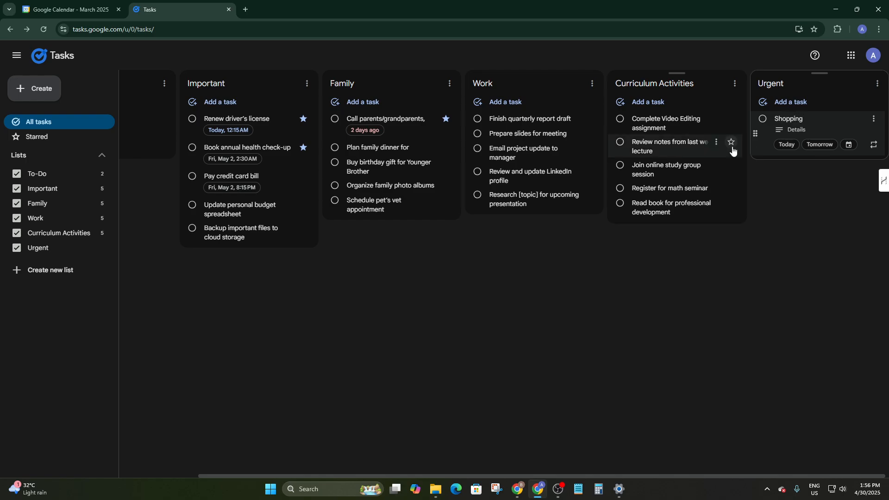
left_click(786, 103)
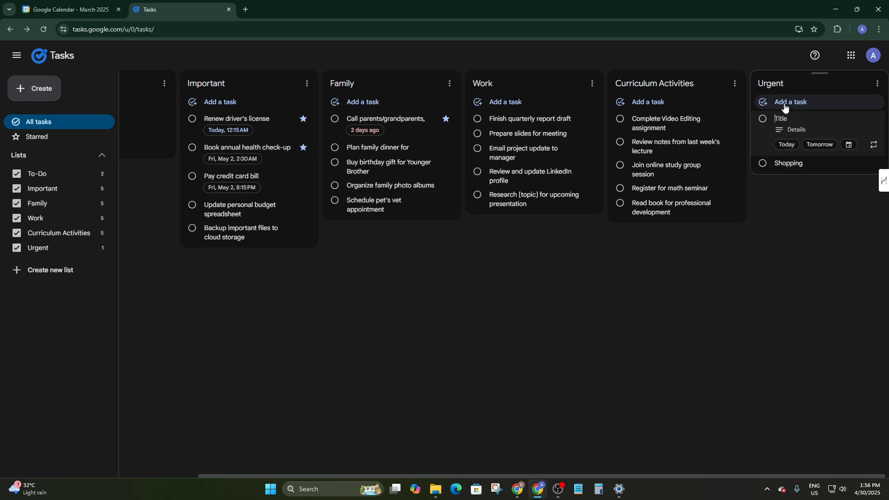
type("pay internetg bill")
left_click(784, 103)
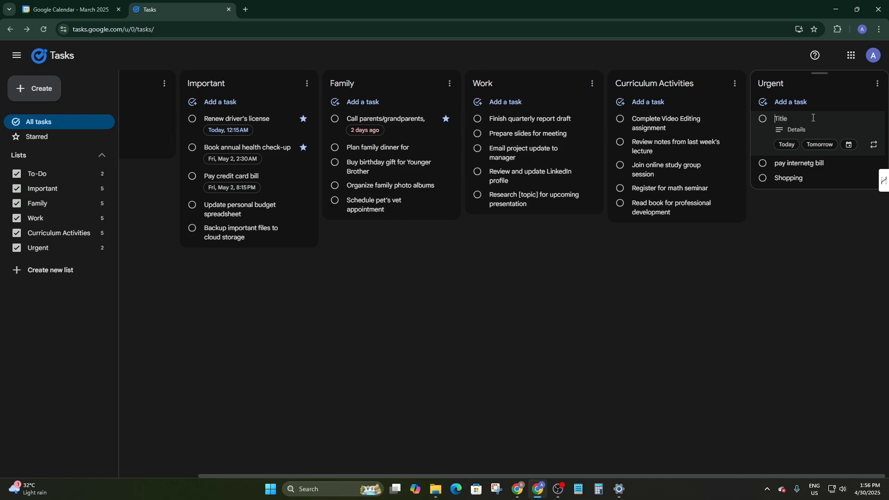
type("date with special one")
left_click(757, 277)
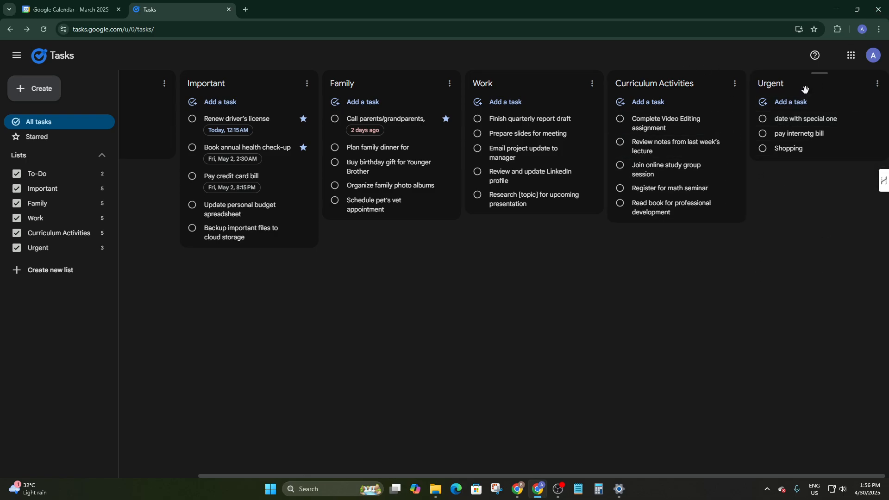
Schedule the "date with special one" task for April 30, 2025 at 7:30 PM.
left_click(787, 119)
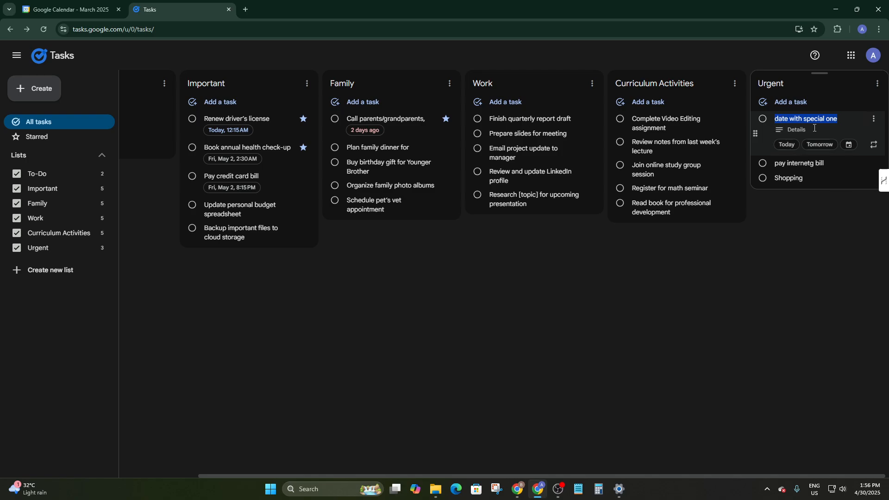
left_click(851, 144)
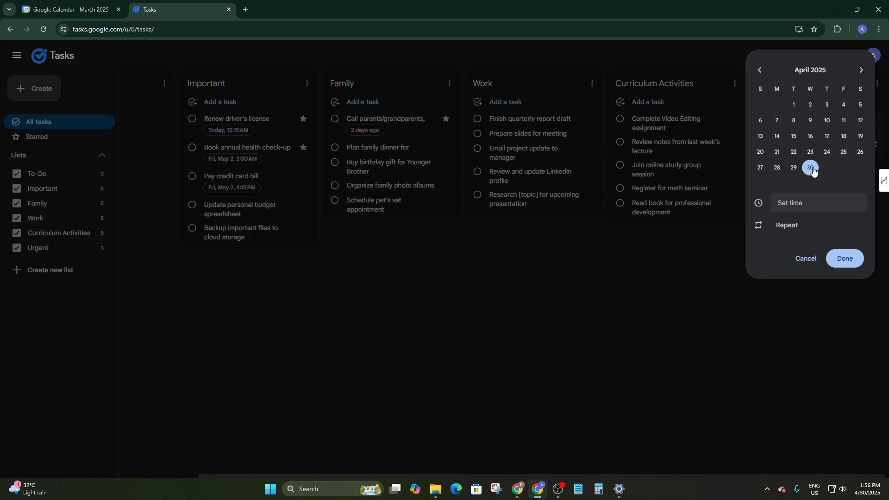
left_click(793, 203)
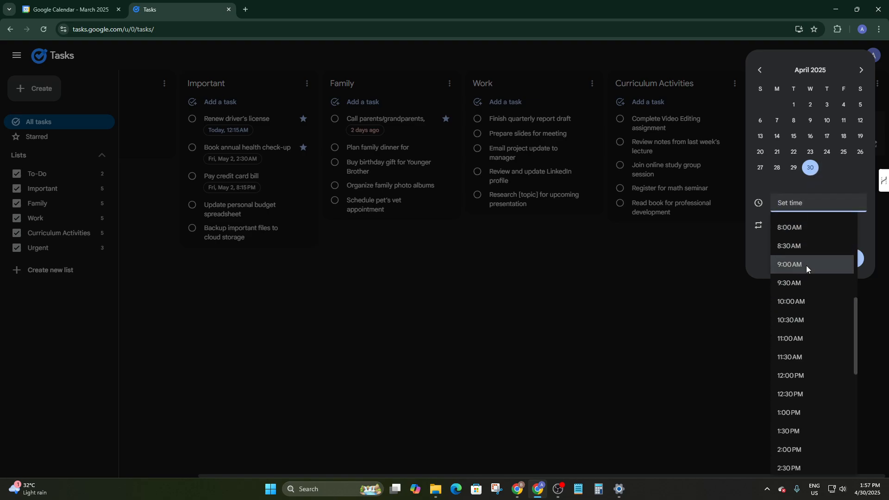
scroll(807, 265, "up", 4)
scroll(807, 265, "down", 10)
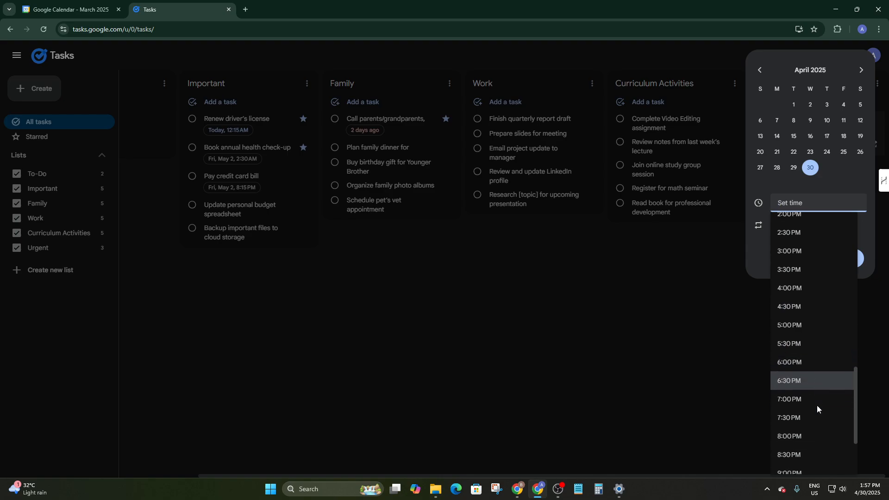
left_click(799, 324)
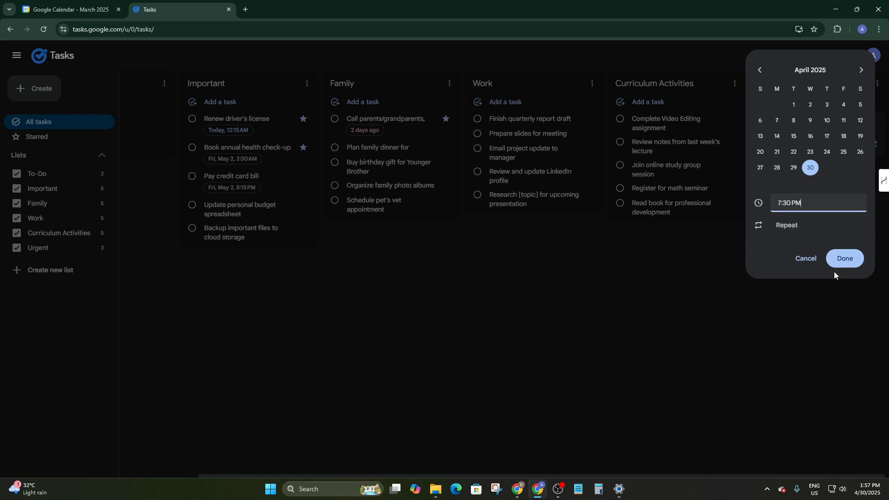
left_click(859, 262)
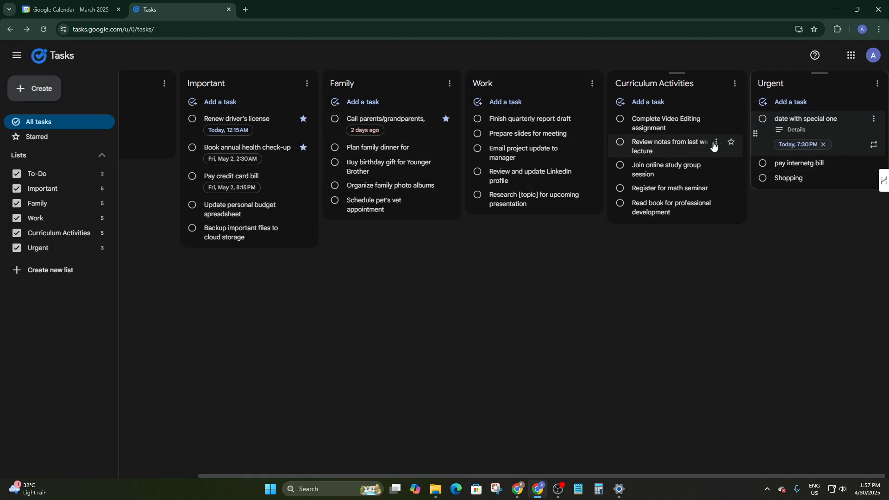
Switch to Google Calendar and look through the day schedule for March 30, 2025.
left_click(38, 6)
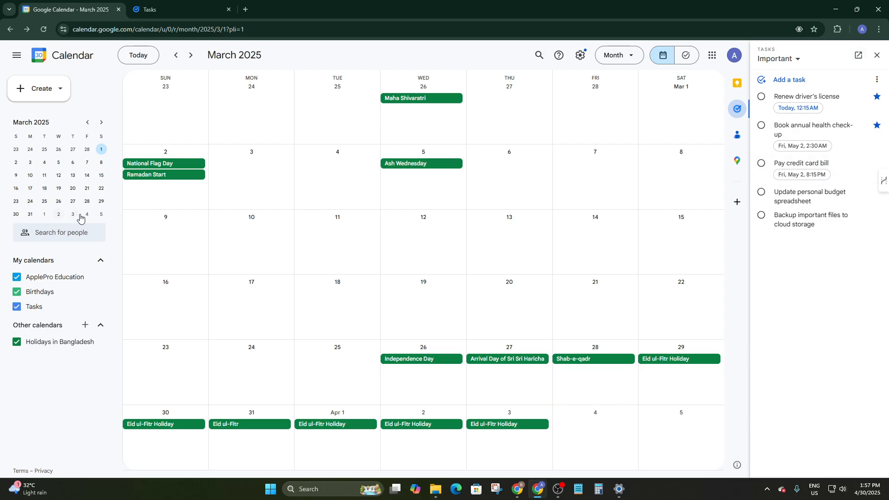
left_click(17, 214)
left_click(16, 214)
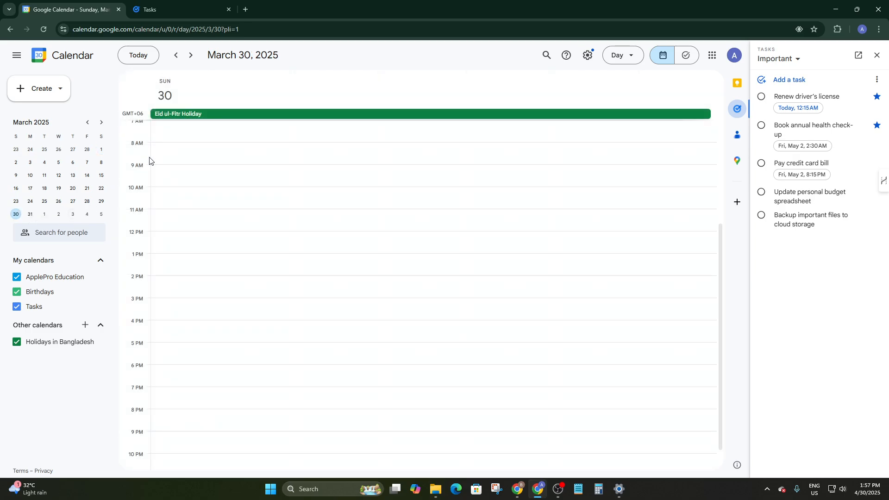
scroll(211, 190, "down", 3)
scroll(216, 368, "up", 4)
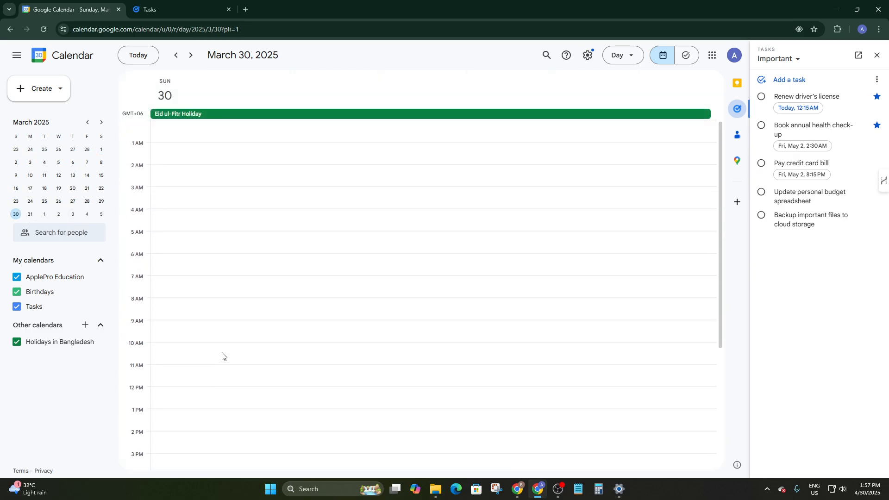
Show the day schedule for April 30, 2025 and examine the details of the Urgent task.
left_click(101, 123)
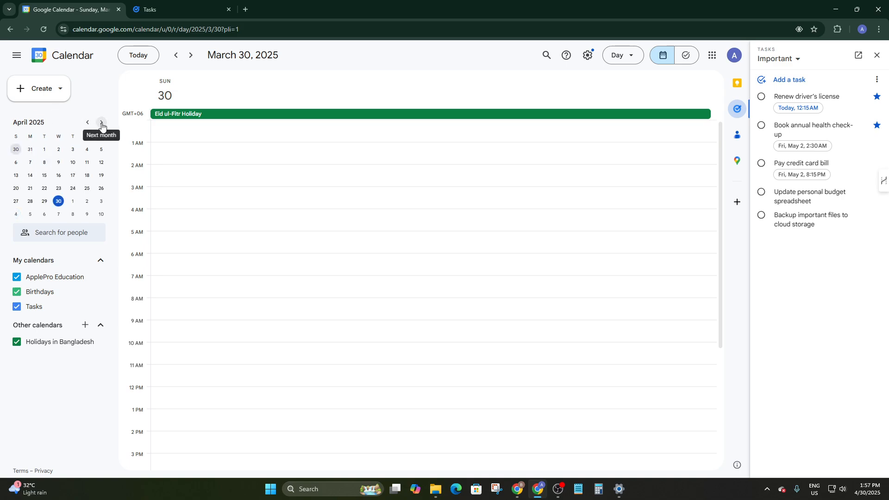
left_click(59, 202)
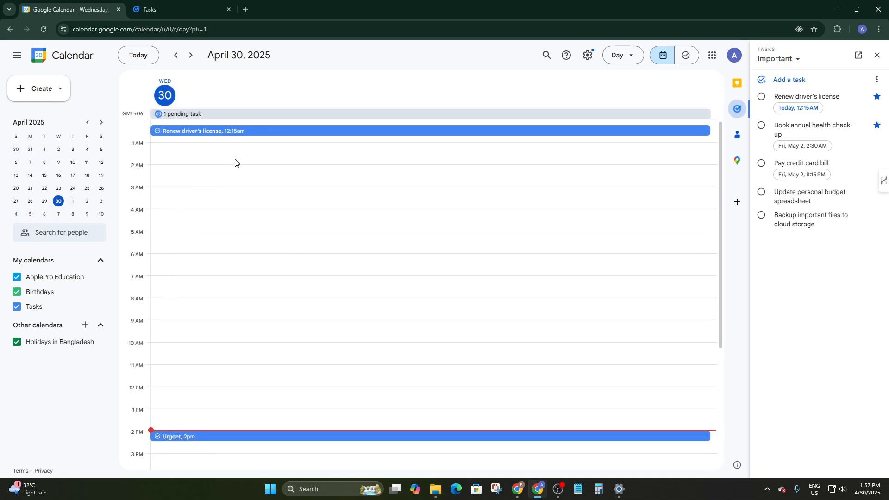
scroll(232, 243, "down", 4)
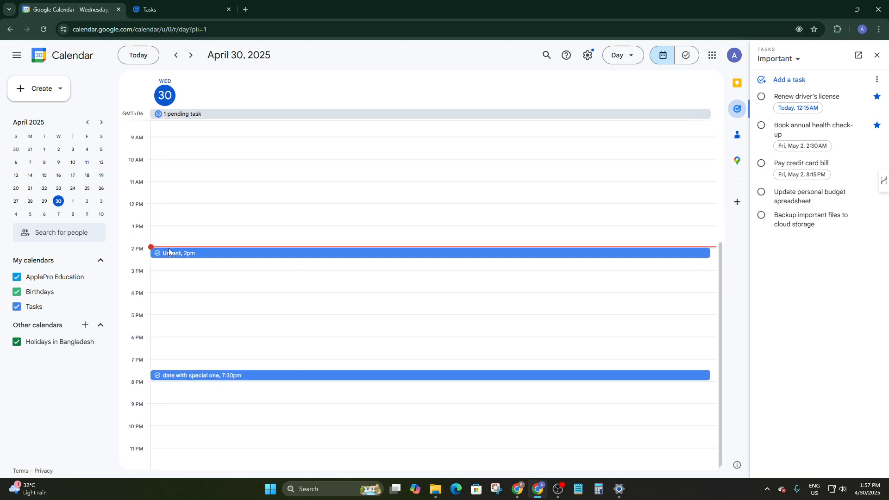
left_click(194, 253)
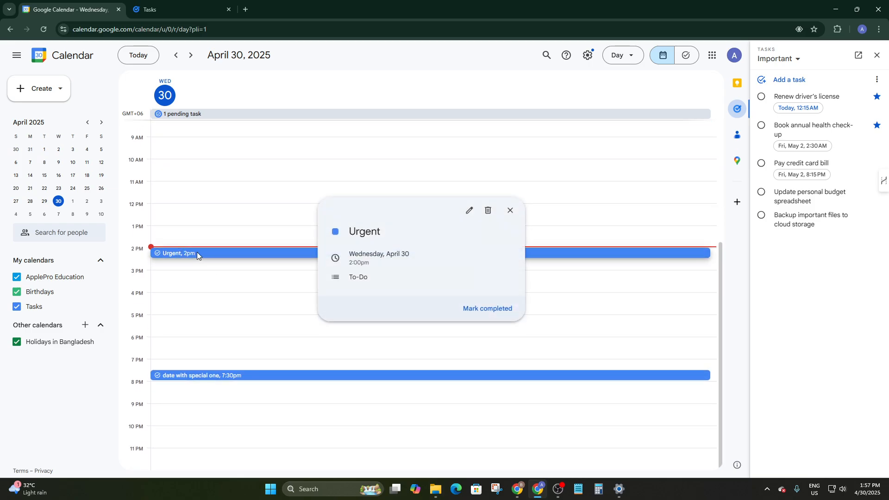
left_click(179, 268)
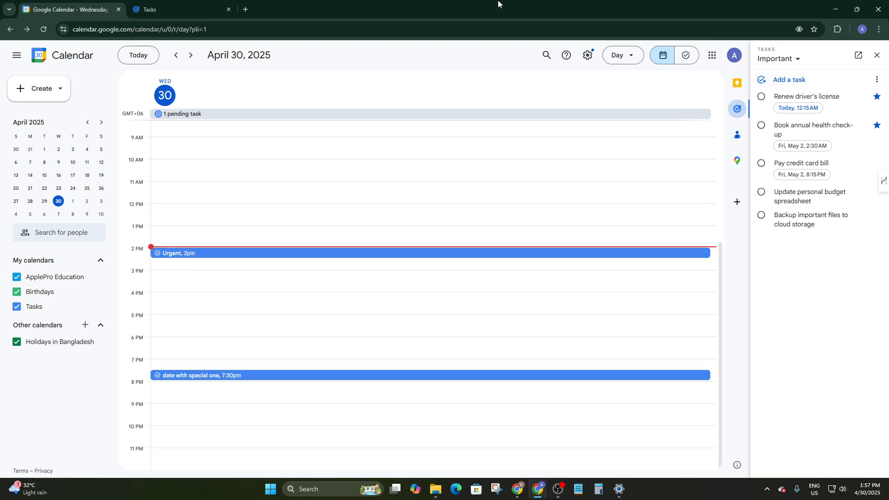
Switch to Google Tasks, delete the Urgent task from the To-Do list, and return to Google Calendar.
left_click(160, 9)
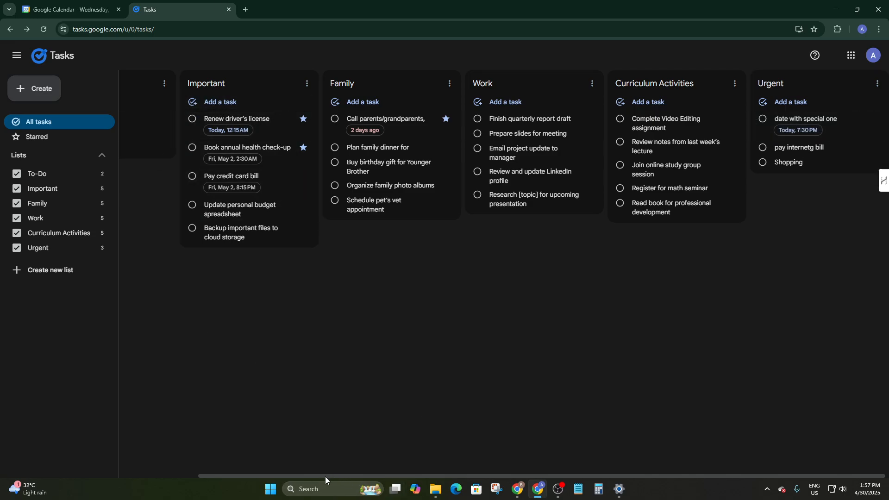
left_click_drag(325, 475, 227, 469)
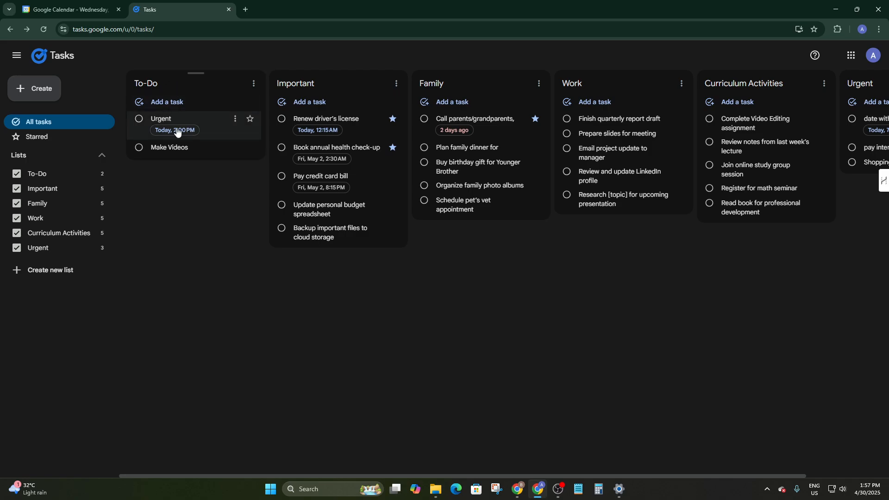
left_click(235, 119)
left_click(158, 154)
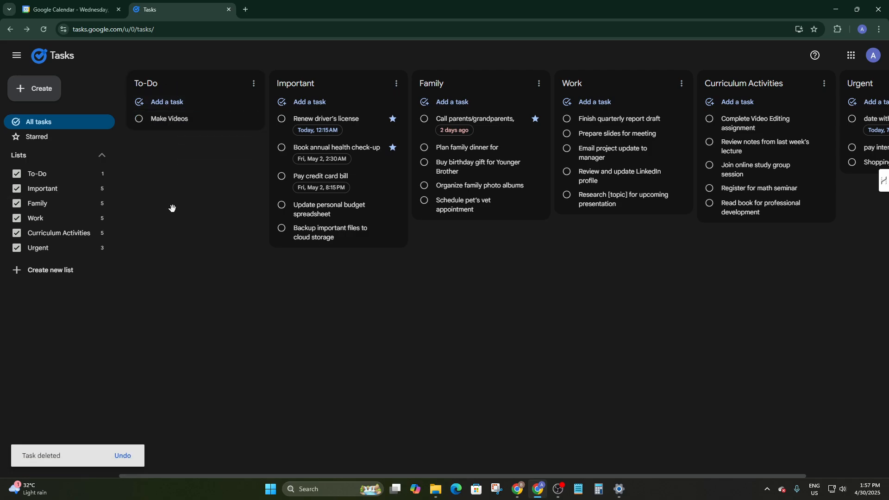
left_click(118, 4)
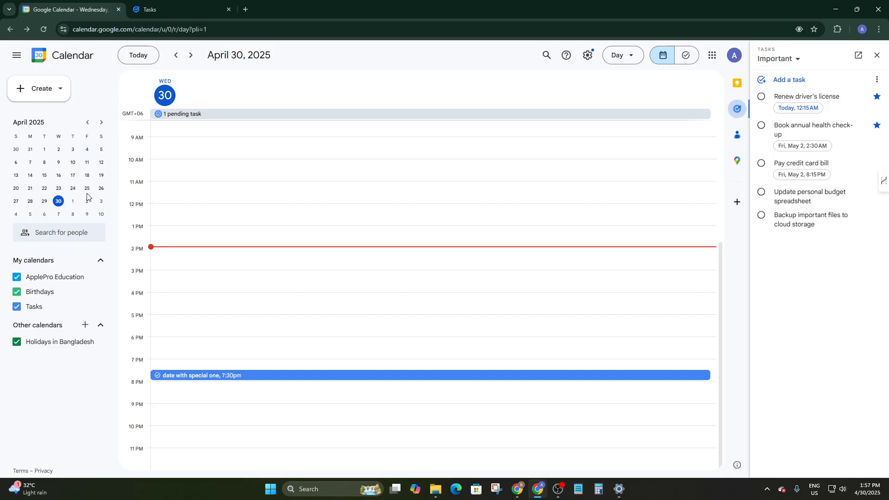
Examine the details and editing options of the "date with special one" task in the day schedule, leaving it as it is.
left_click(308, 375)
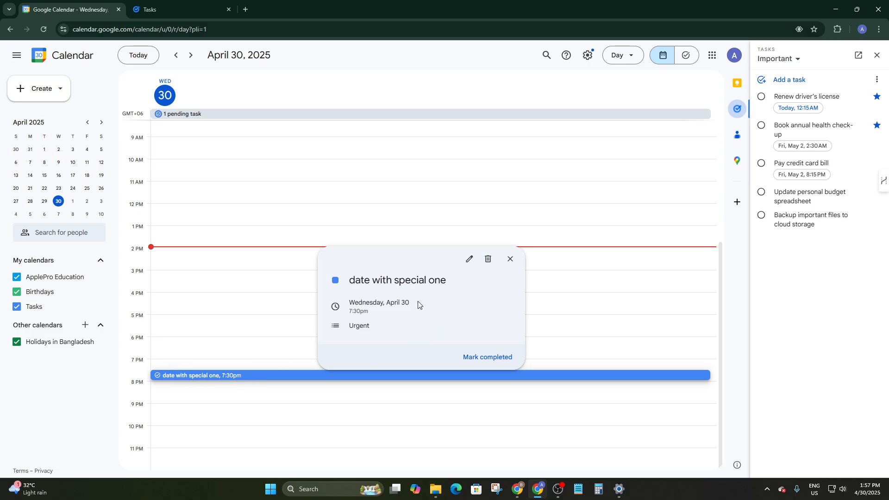
left_click(223, 360)
left_click(224, 376)
left_click(468, 260)
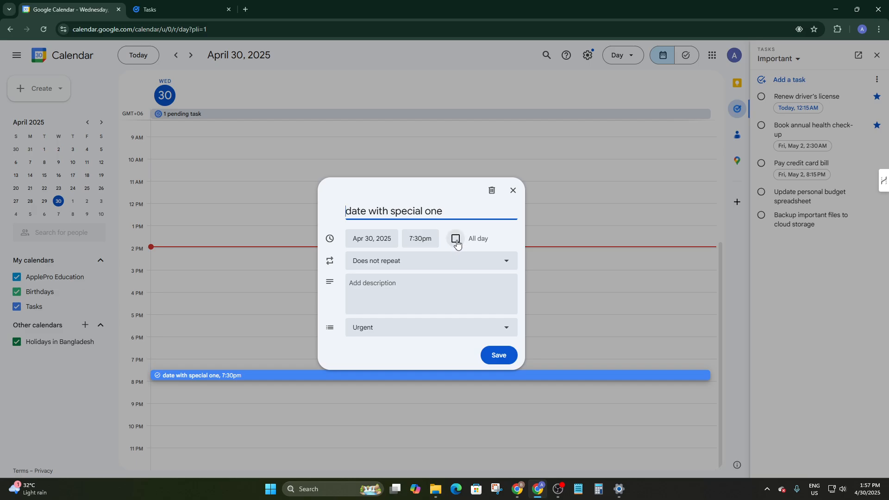
left_click(356, 329)
left_click(306, 308)
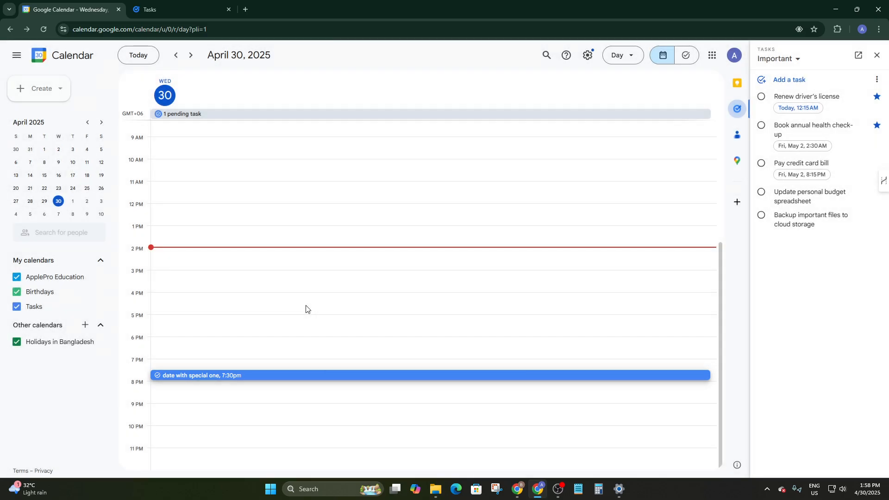
Compare the lists in Google Tasks with the April 30, 2025 day schedule in Google Calendar, ending in Google Calendar.
left_click(180, 8)
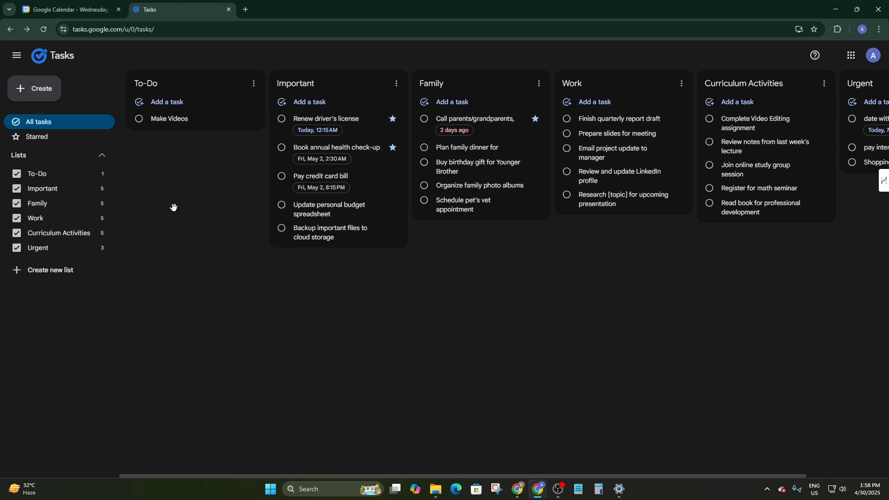
left_click(74, 9)
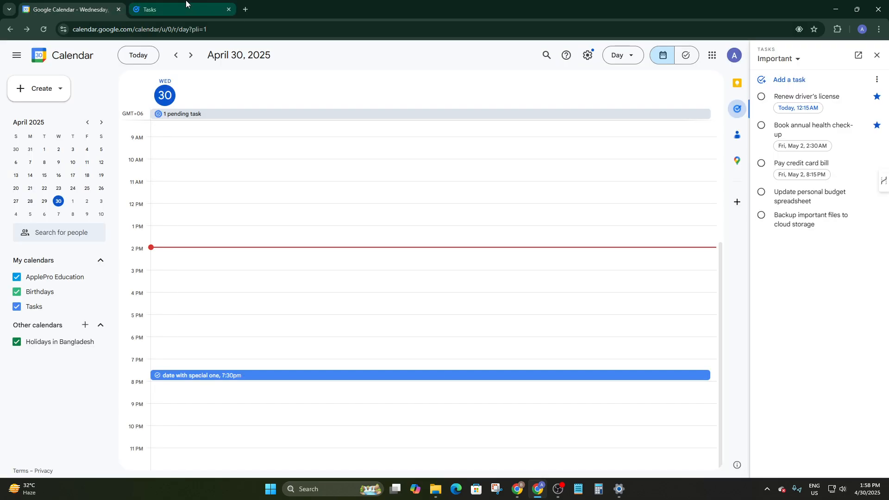
left_click(205, 6)
left_click(71, 10)
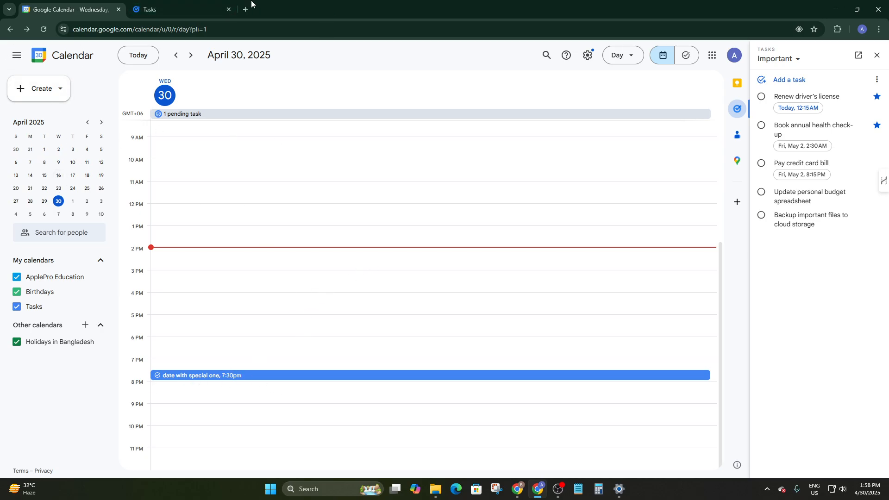
left_click(213, 7)
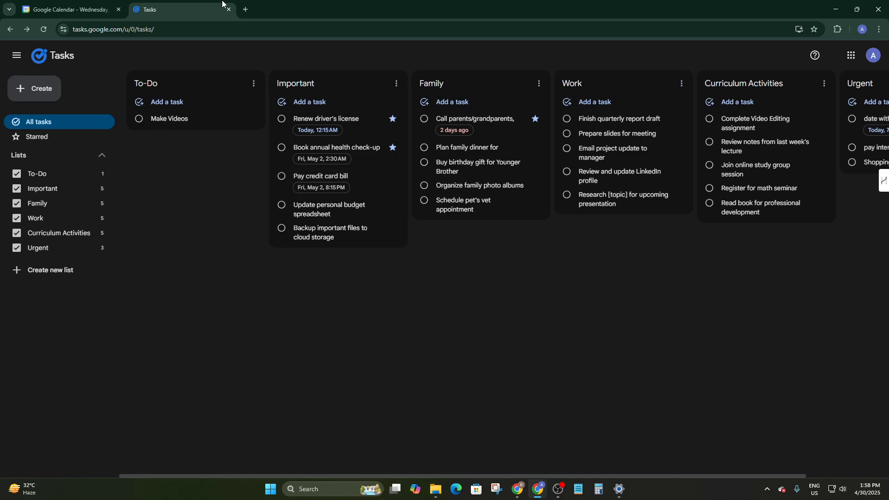
left_click(103, 6)
left_click(147, 7)
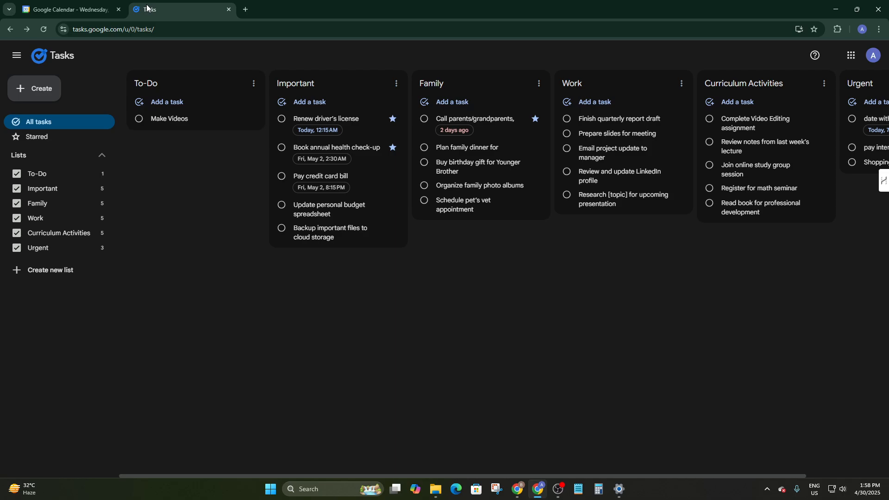
left_click(100, 8)
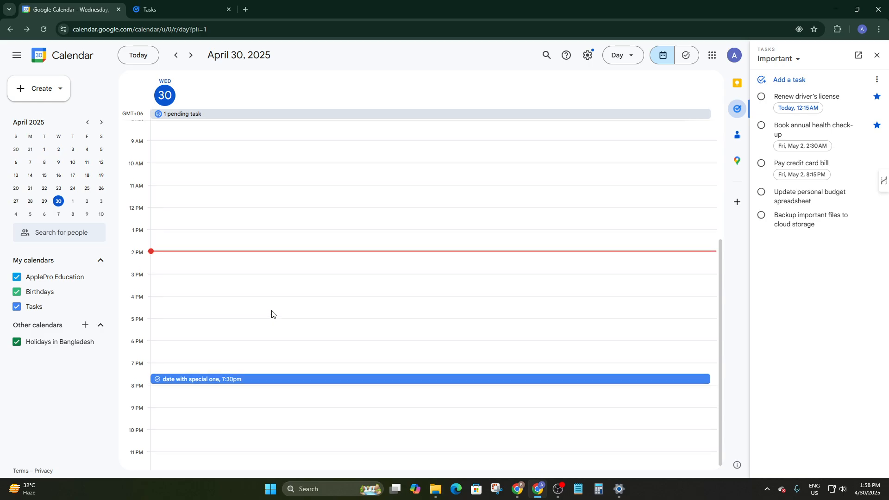
Look through the tasks in the April 30, 2025 day schedule from early morning to evening.
scroll(272, 306, "up", 4)
scroll(273, 299, "down", 4)
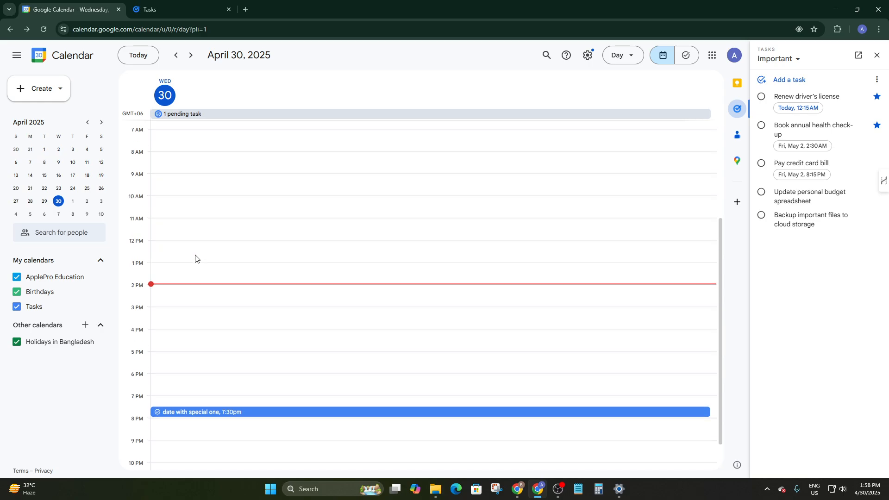
scroll(203, 245, "up", 4)
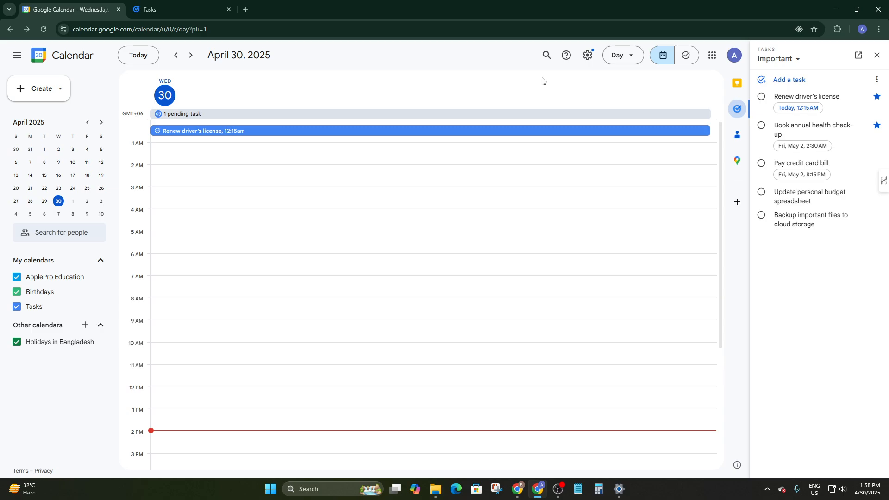
left_click(134, 56)
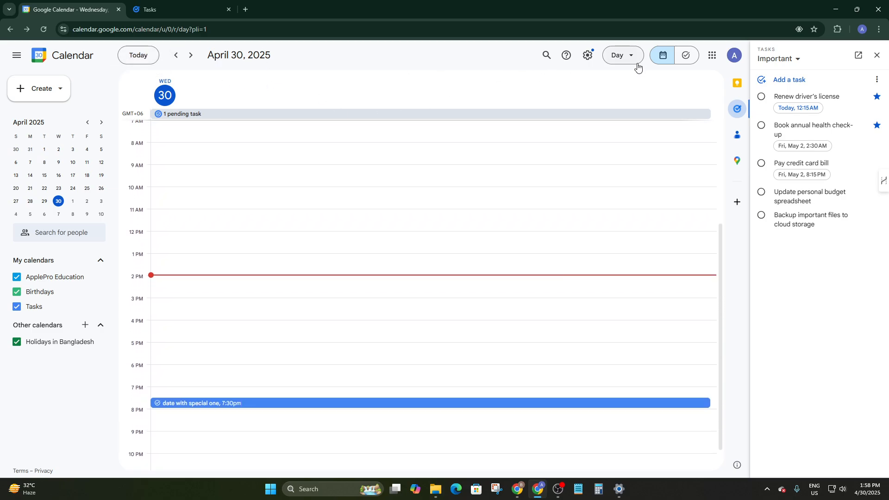
Change the calendar from the day view to the week view.
left_click(615, 60)
left_click(618, 95)
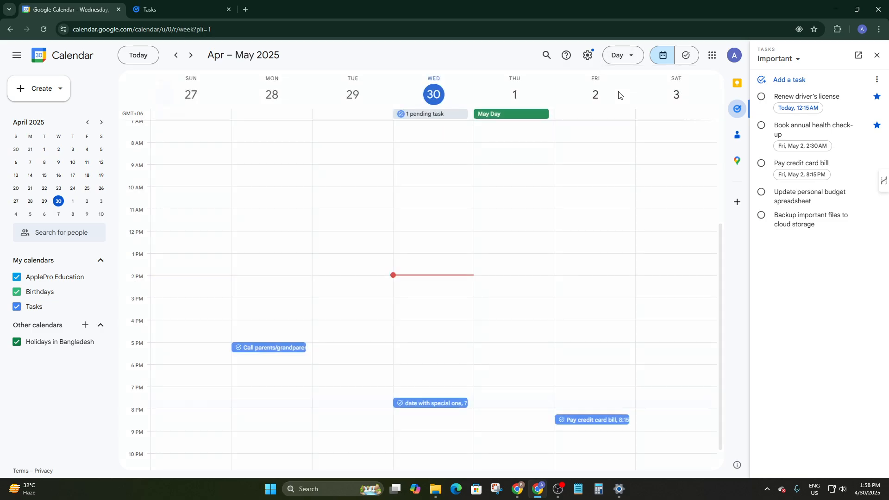
left_click(319, 183)
left_click(294, 150)
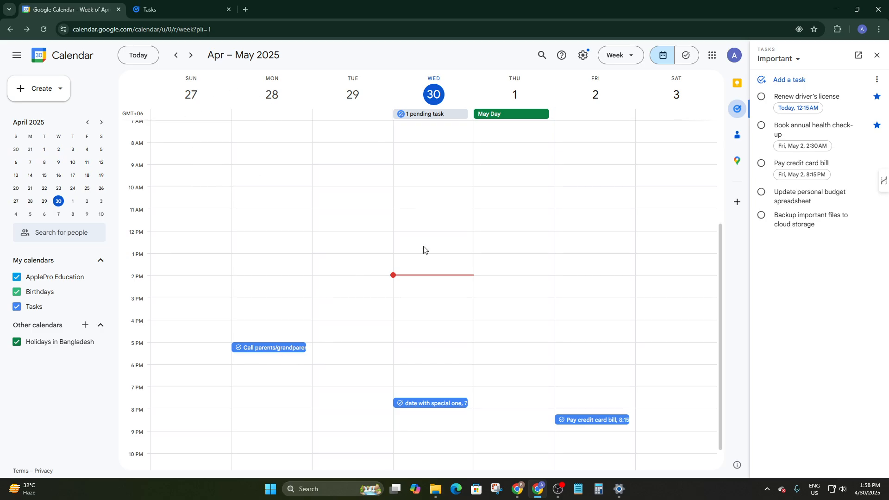
Compare the Google Tasks lists with Google Calendar and look through the schedule for the week of April 27 to May 3.
left_click(167, 7)
left_click(106, 9)
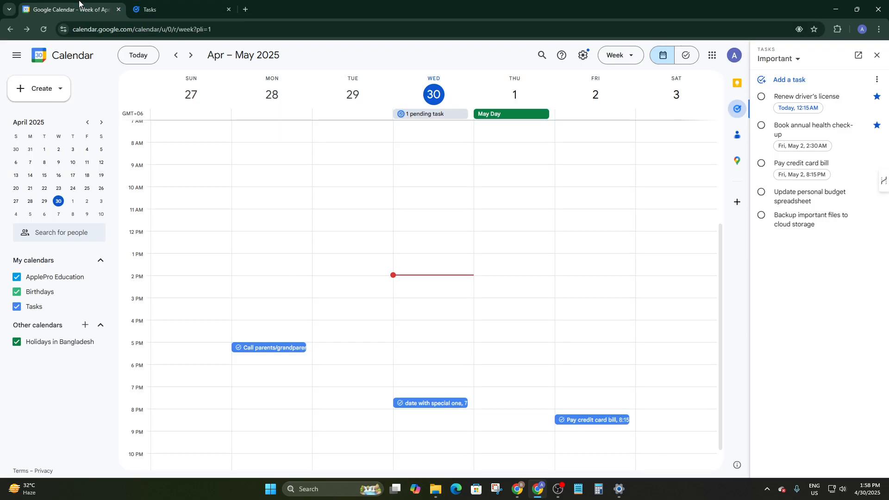
left_click(199, 9)
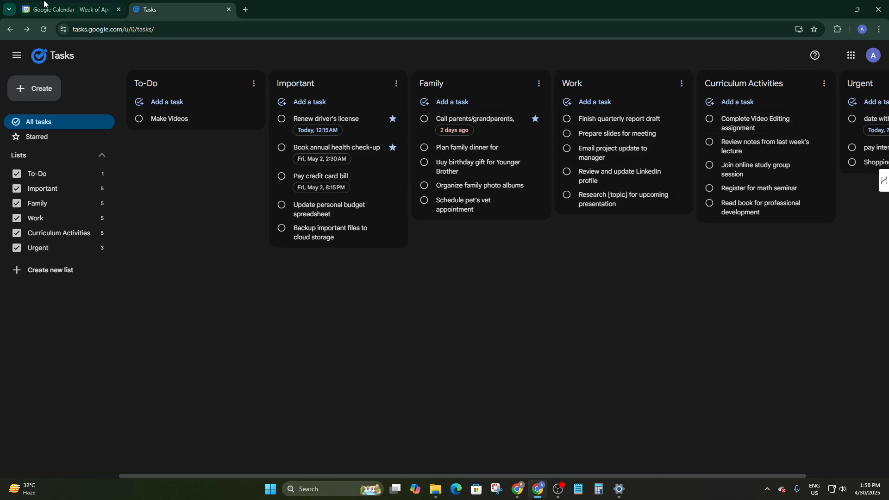
left_click(70, 9)
left_click(186, 159)
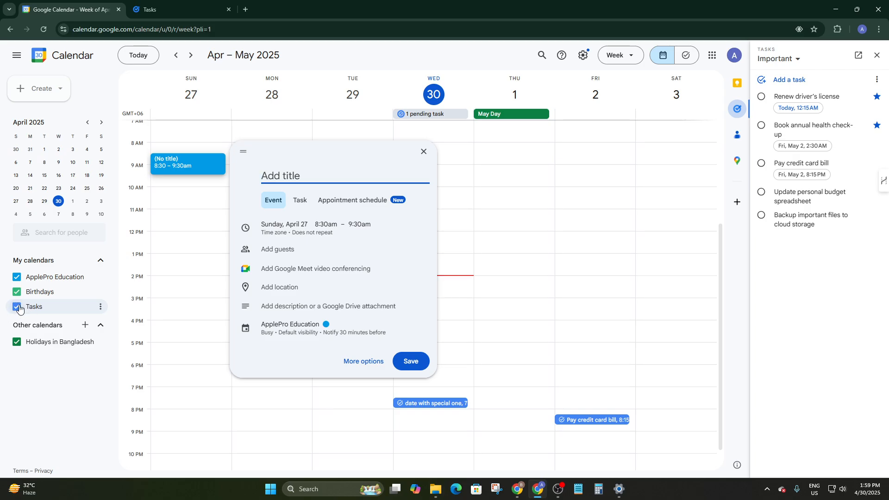
left_click(192, 151)
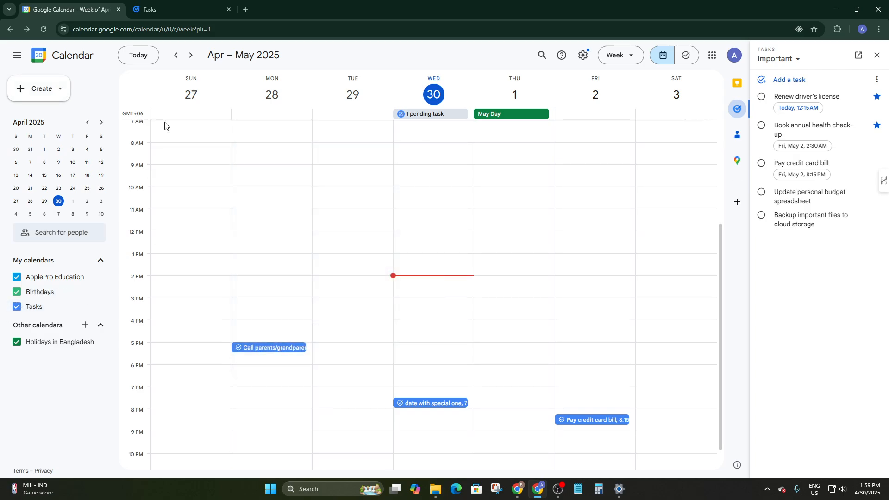
scroll(188, 208, "up", 3)
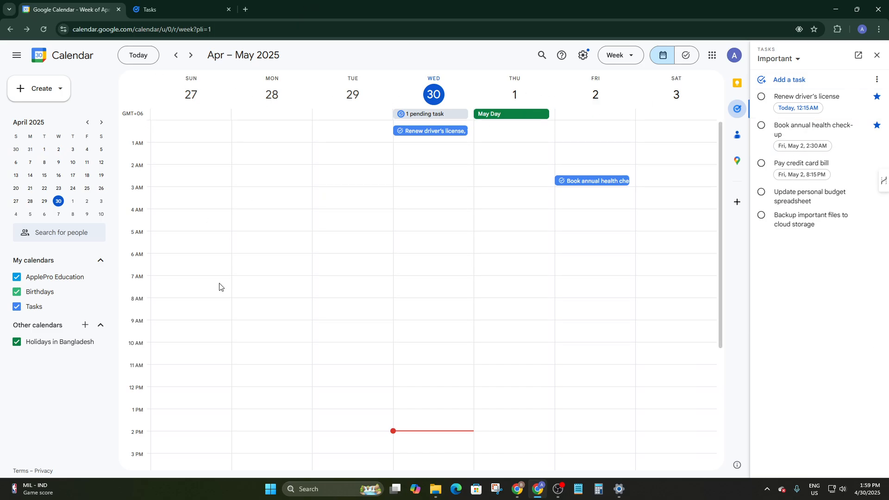
scroll(194, 204, "down", 4)
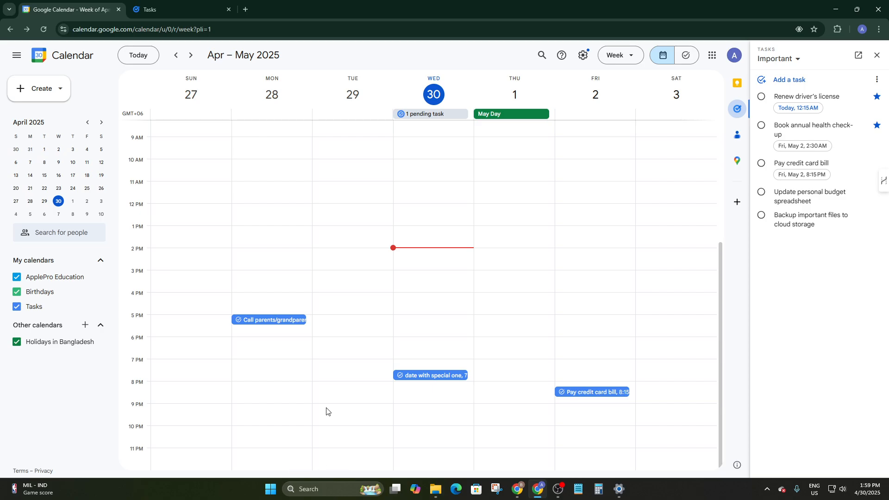
Create an event titled "office" on Sunday, May 4, from 8:30am to 9:30am, and dismiss the browser notification permission request.
left_click(193, 56)
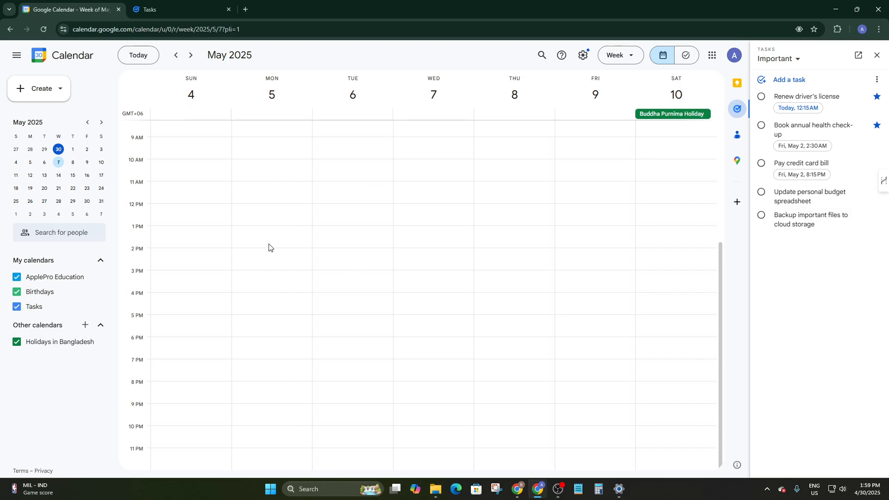
left_click(197, 134)
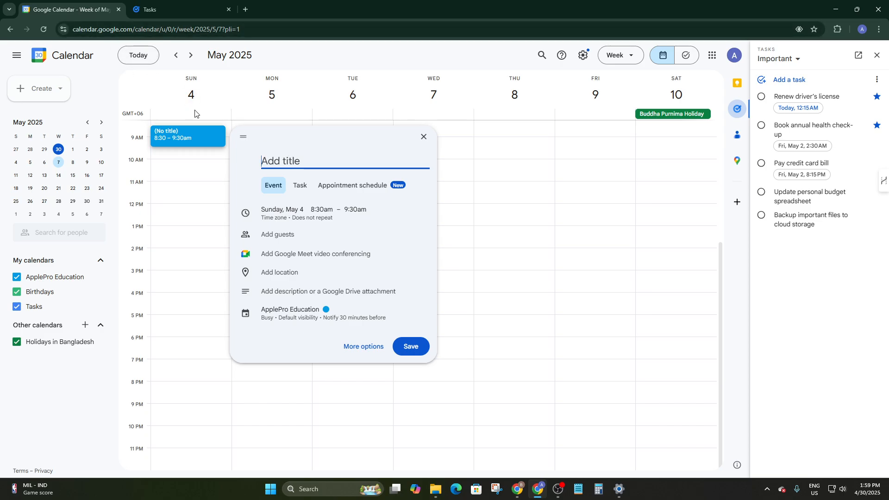
type("Offi")
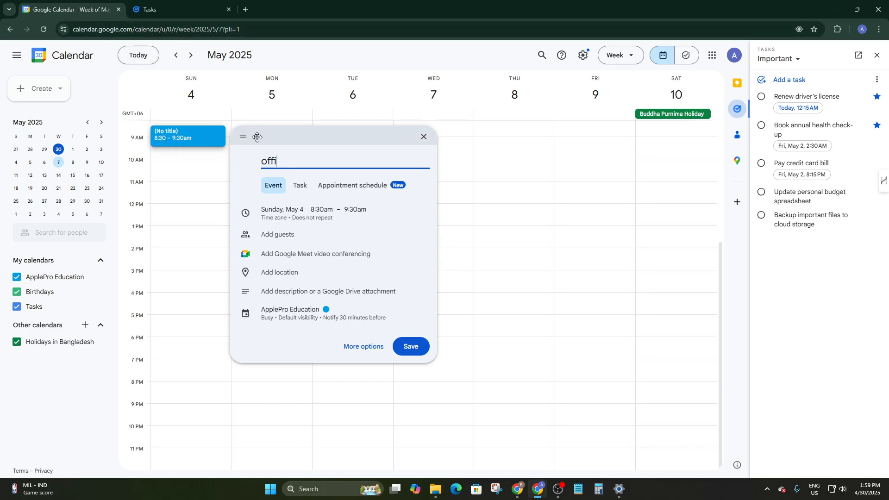
type("cwe")
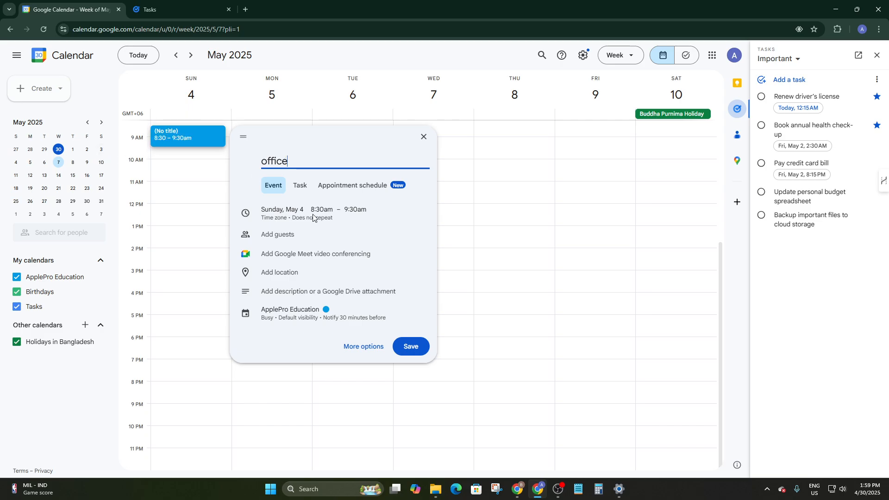
left_click(410, 347)
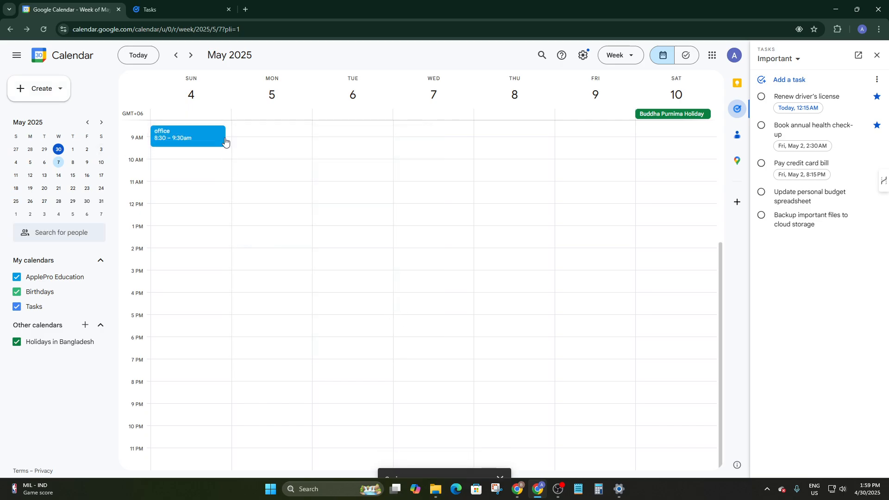
scroll(197, 198, "up", 2)
scroll(197, 204, "up", 2)
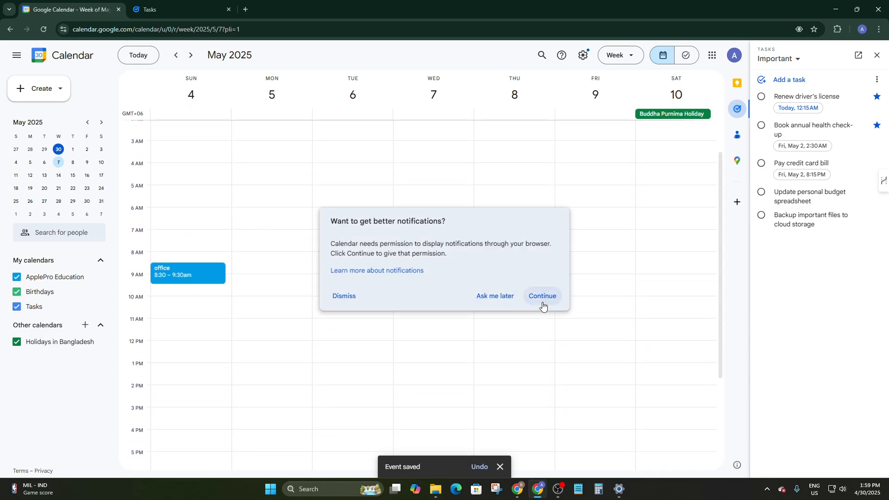
left_click_drag(334, 223, 497, 231)
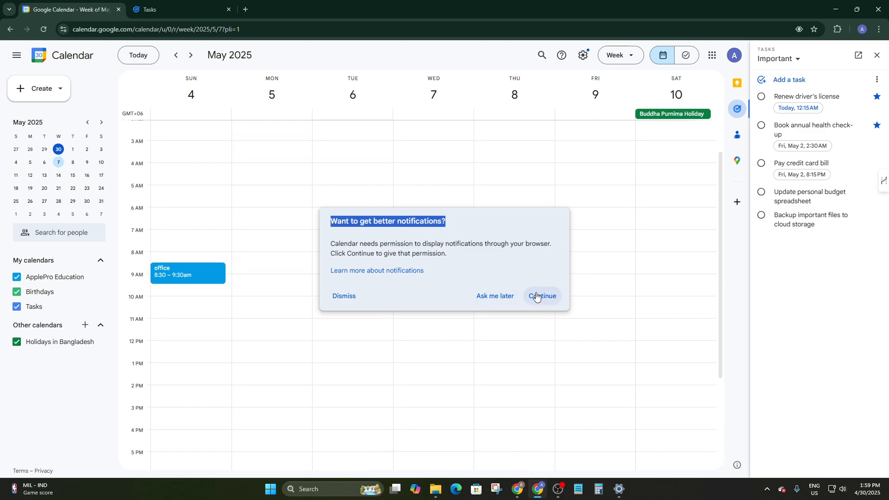
left_click(344, 297)
left_click(267, 258)
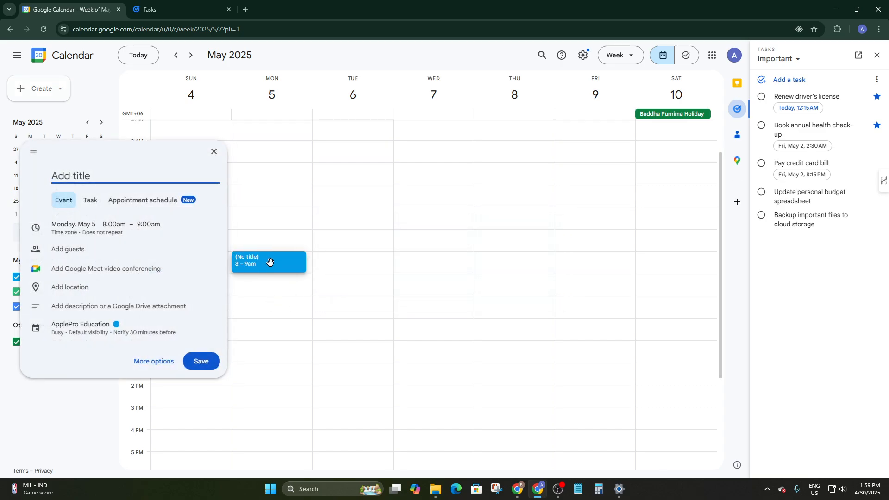
left_click(213, 151)
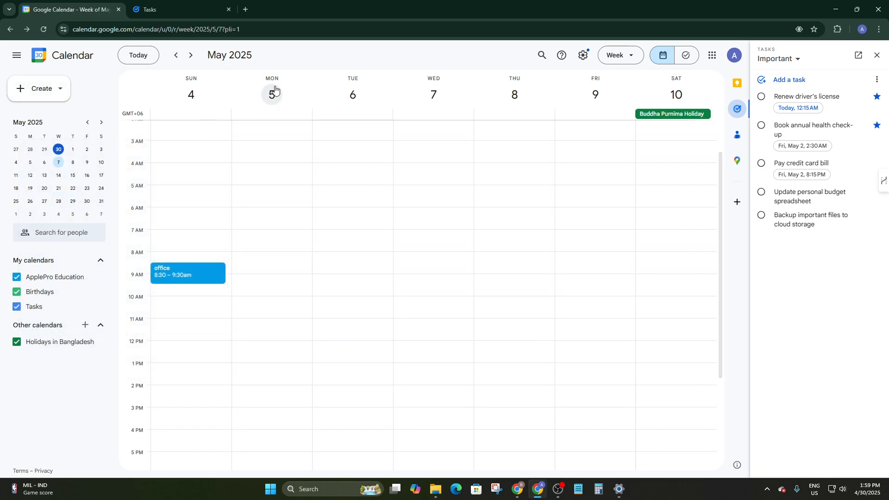
scroll(282, 139, "down", 1)
scroll(286, 185, "up", 2)
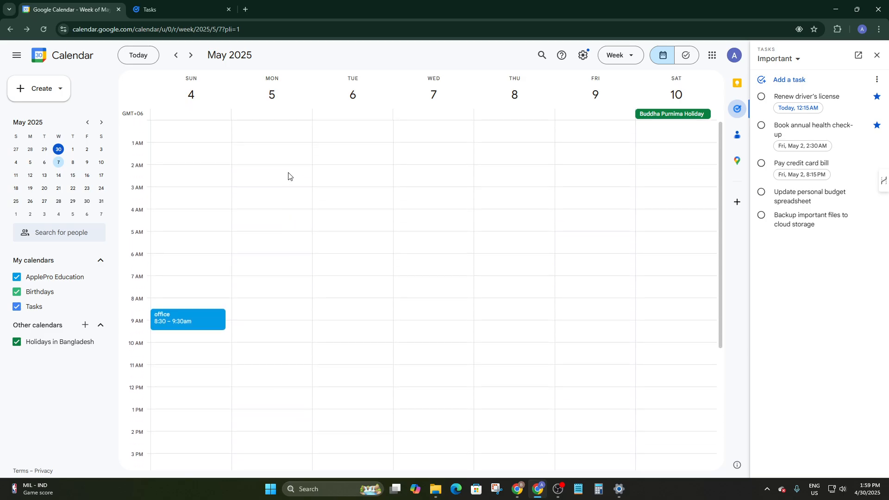
scroll(250, 278, "down", 3)
scroll(234, 401, "down", 2)
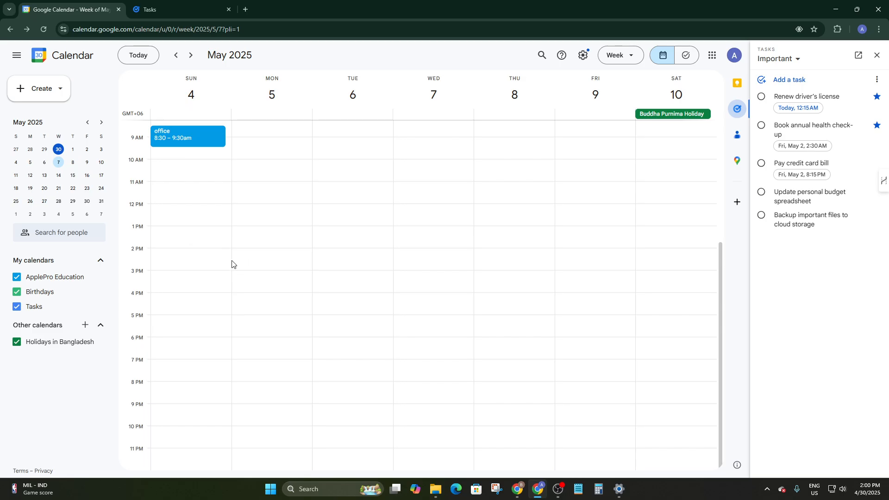
left_click(190, 244)
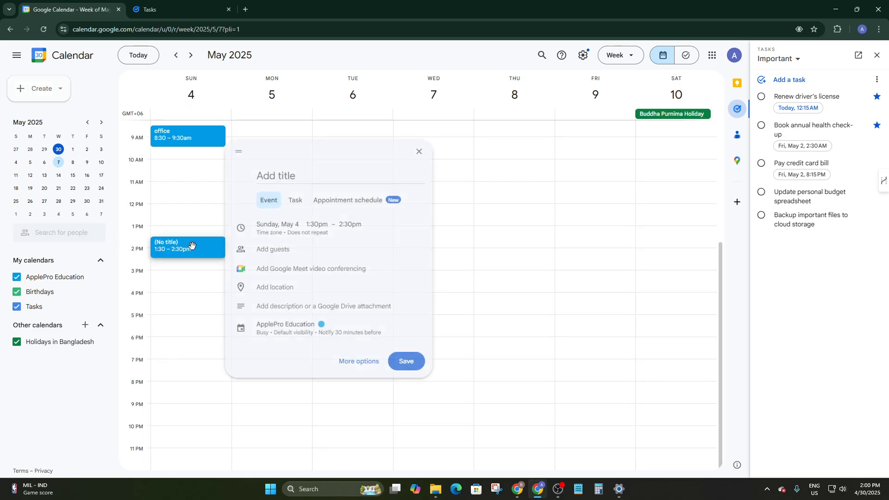
left_click(424, 152)
left_click(267, 245)
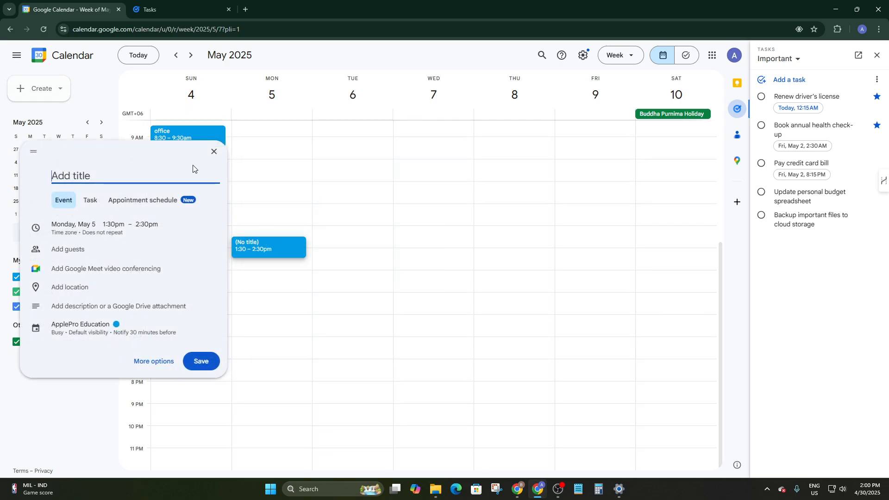
left_click(214, 152)
Create an event titled "Go Out for lunch" on Monday, May 5, from 2:00pm to 3:00pm.
left_click(268, 252)
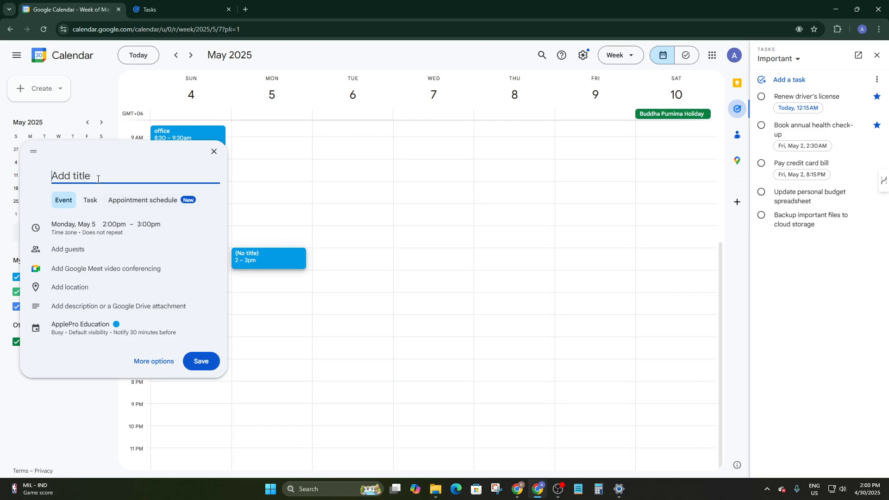
type("G")
type("o Outn f")
type("gh")
left_click(199, 361)
scroll(323, 305, "up", 4)
scroll(308, 303, "down", 3)
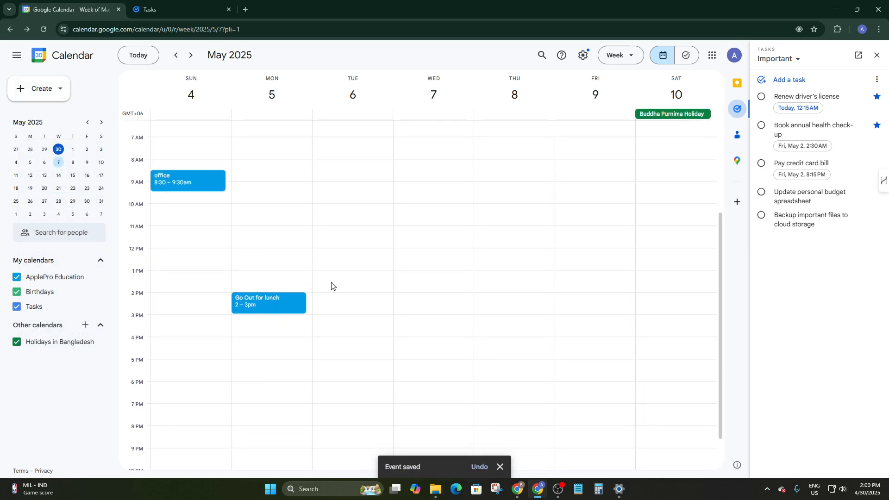
Draft a task titled "Meeting" on Tuesday, May 6, at 4:30pm with the description lines "Make presentation", "meet with client" and "office tour".
scroll(332, 286, "up", 3)
scroll(296, 255, "down", 1)
scroll(343, 291, "down", 2)
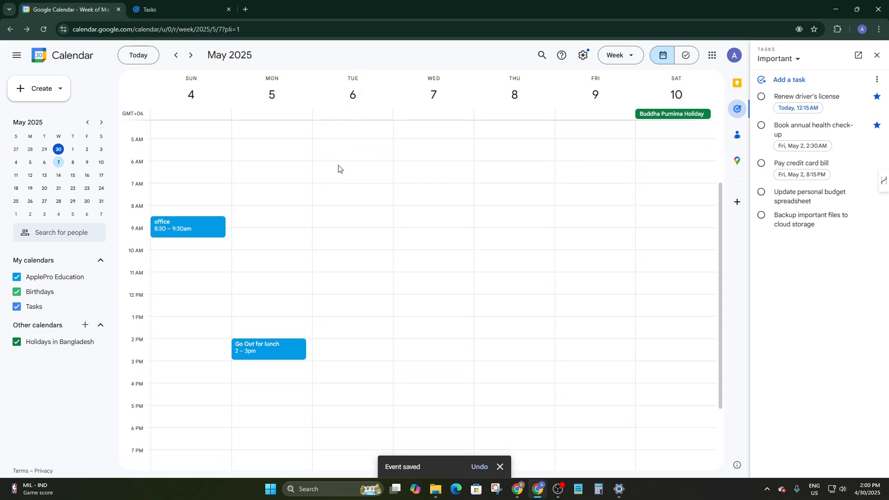
scroll(320, 291, "down", 4)
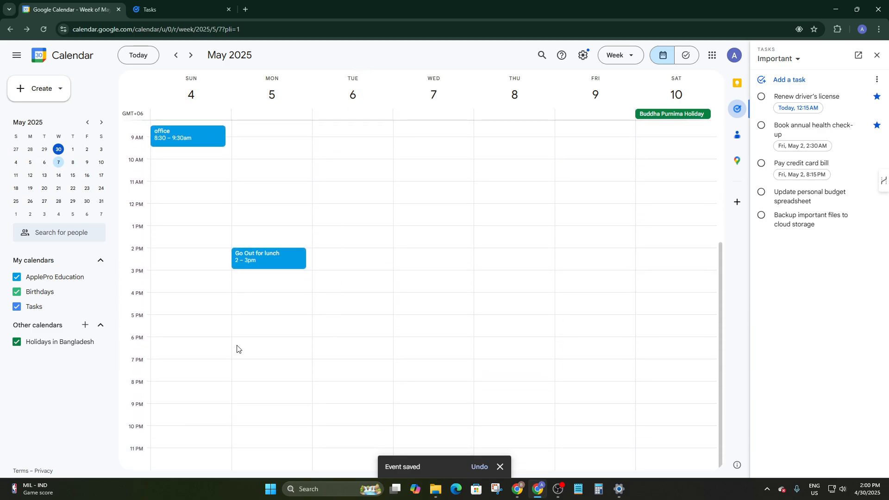
left_click(340, 308)
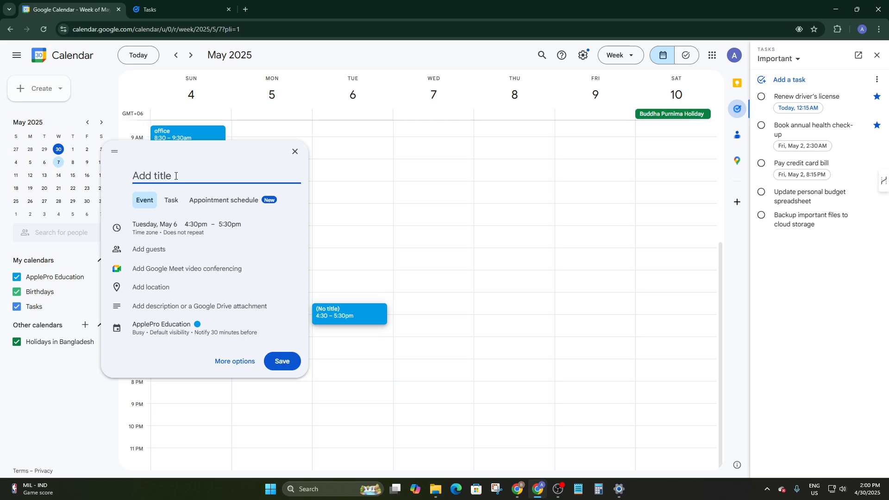
type("Meeting")
left_click(180, 198)
left_click(152, 255)
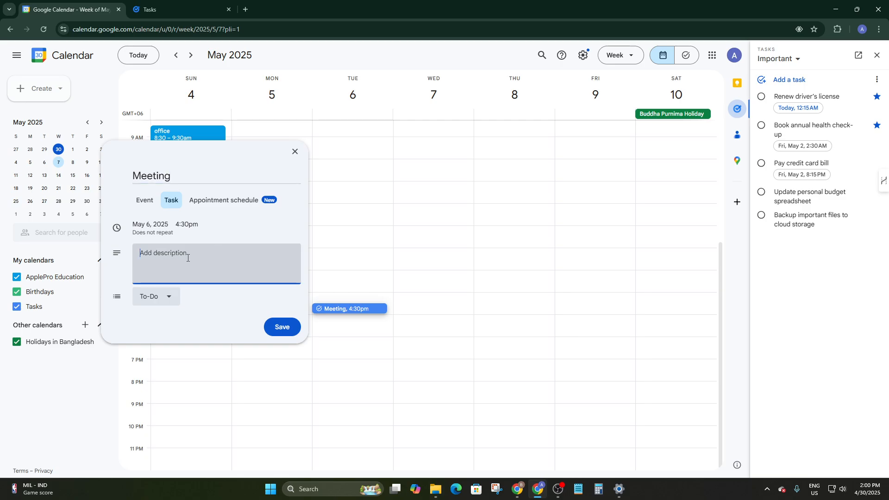
type("Make presentation")
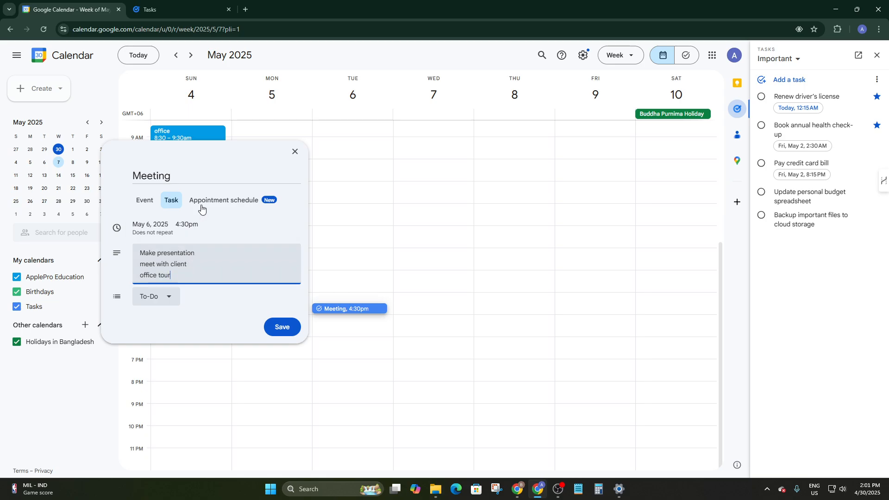
Switch the "Meeting" entry to an appointment schedule, open its full setup and review the appointment duration options.
left_click(217, 203)
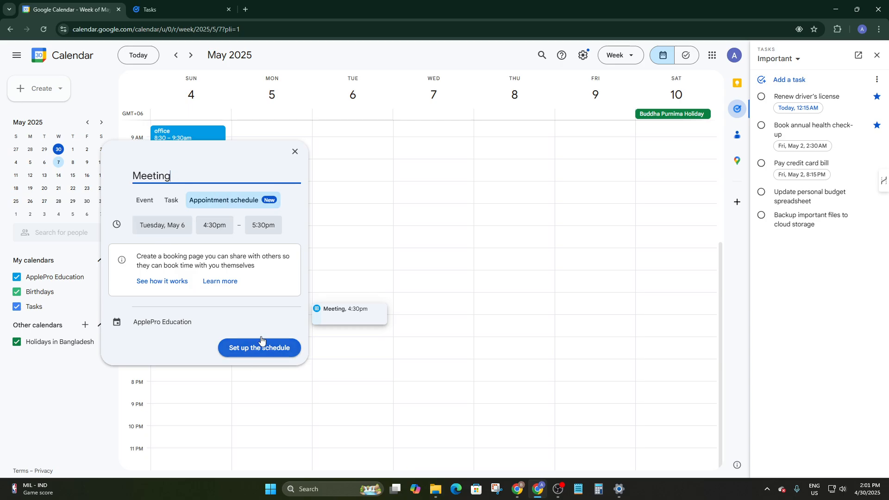
left_click(240, 354)
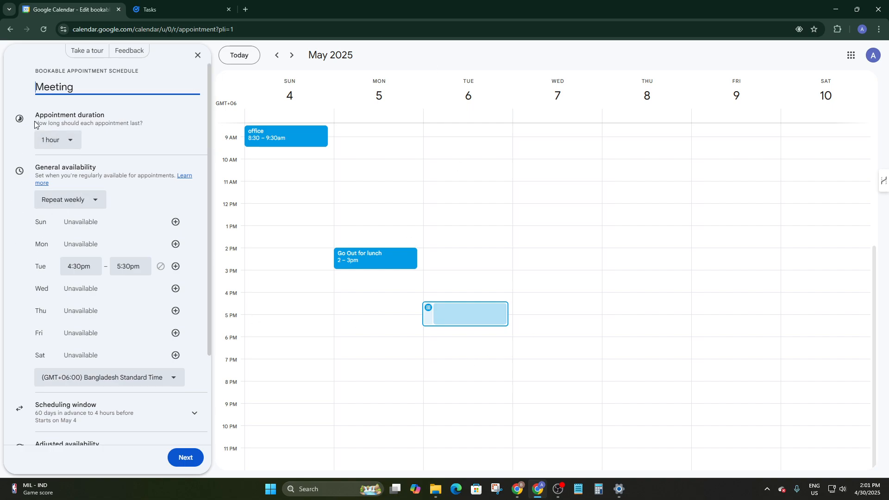
left_click_drag(35, 113, 163, 113)
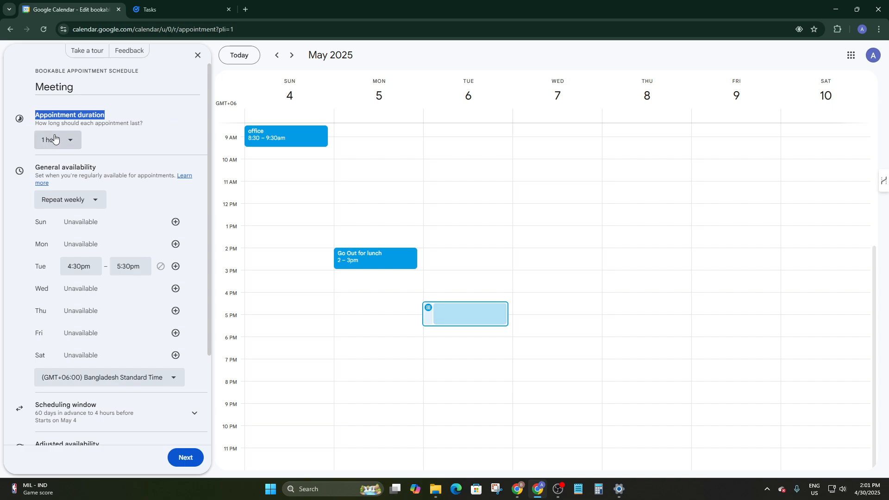
left_click(74, 141)
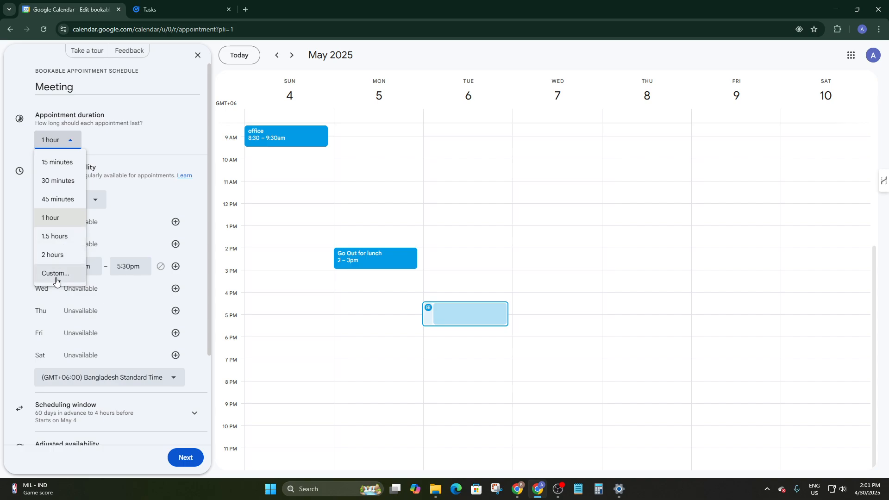
left_click(153, 219)
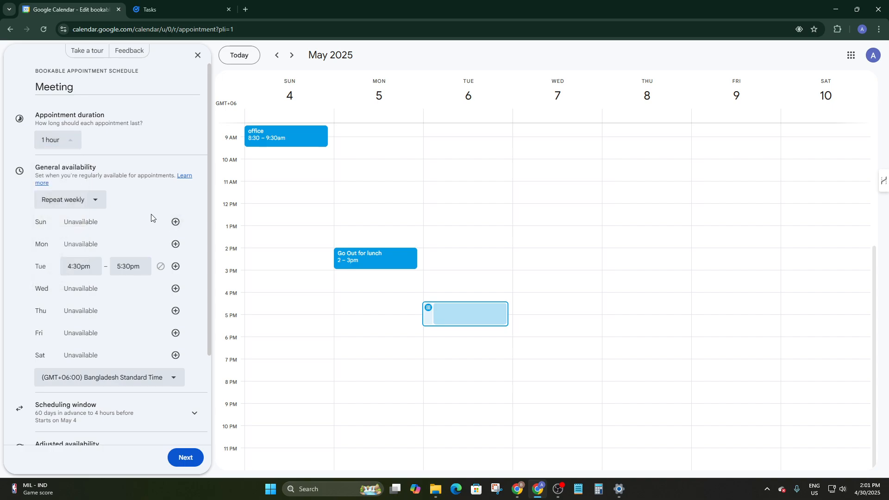
Set the availability of the "Meeting" appointment schedule to Does not repeat.
left_click(71, 211)
left_click(61, 198)
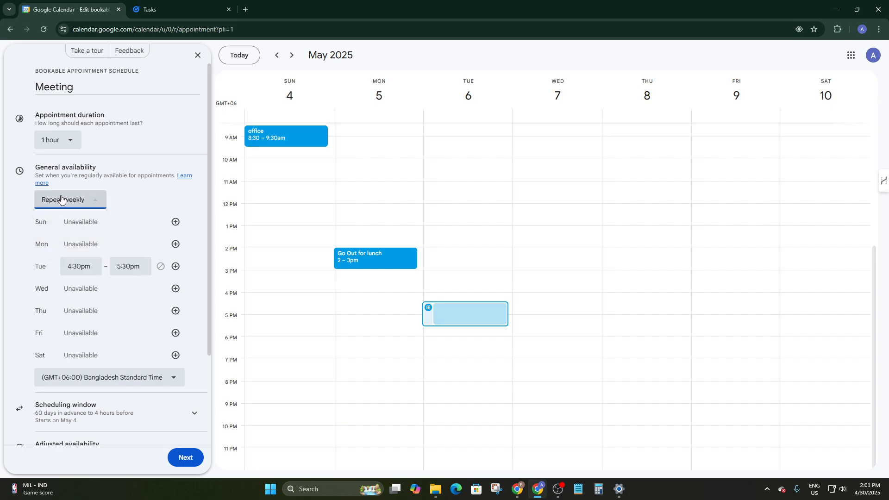
left_click(61, 198)
left_click(91, 204)
left_click(94, 202)
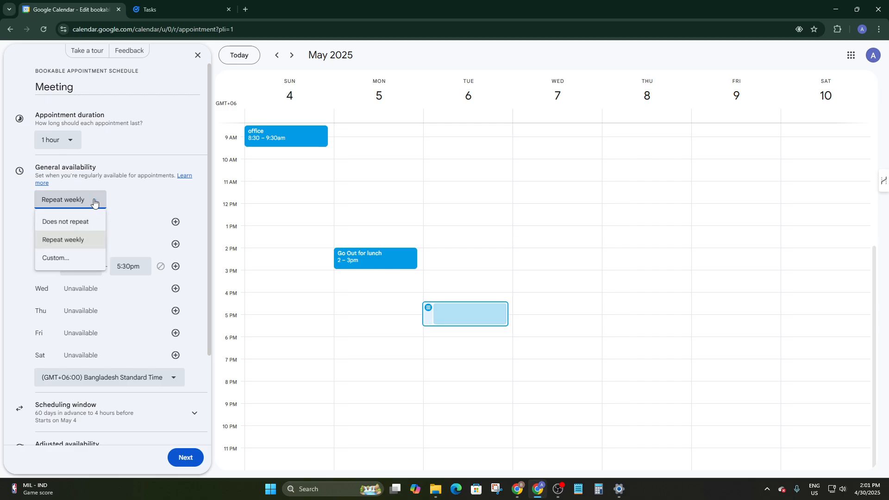
left_click(76, 225)
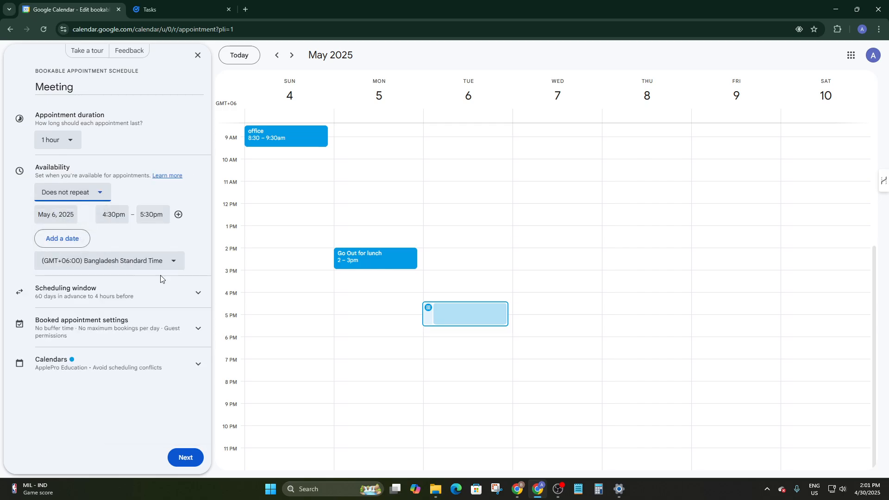
left_click(63, 199)
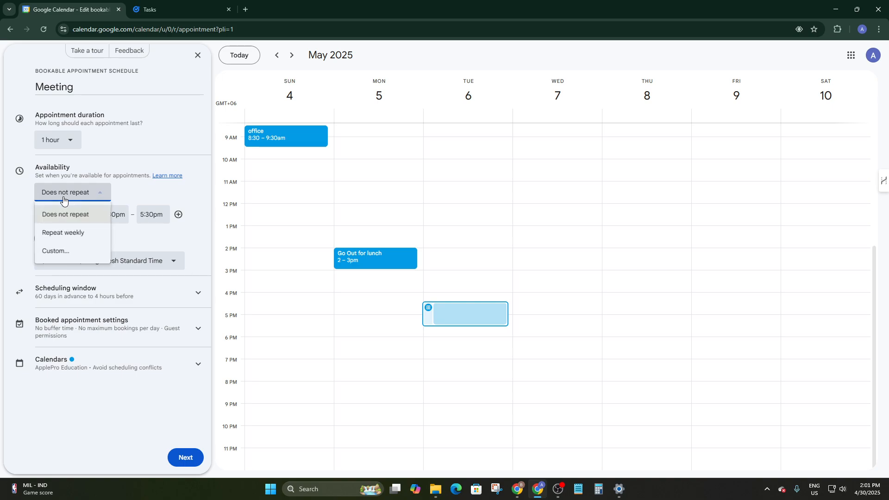
left_click(157, 183)
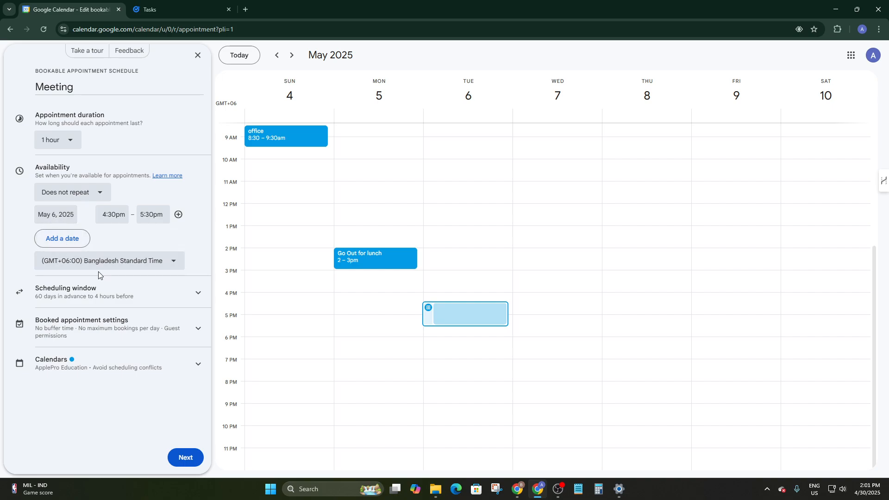
Review the scheduling window, booked appointment settings and calendars options, and save the "Meeting" appointment schedule.
left_click(54, 290)
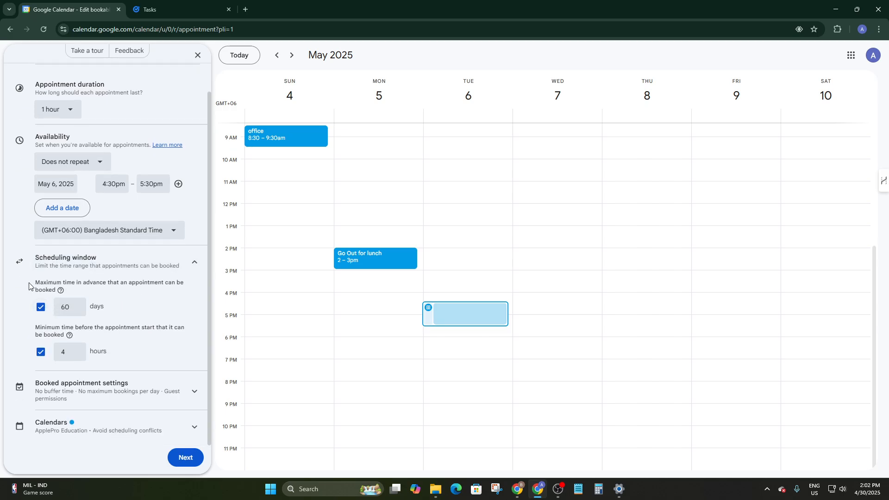
left_click_drag(29, 285, 192, 292)
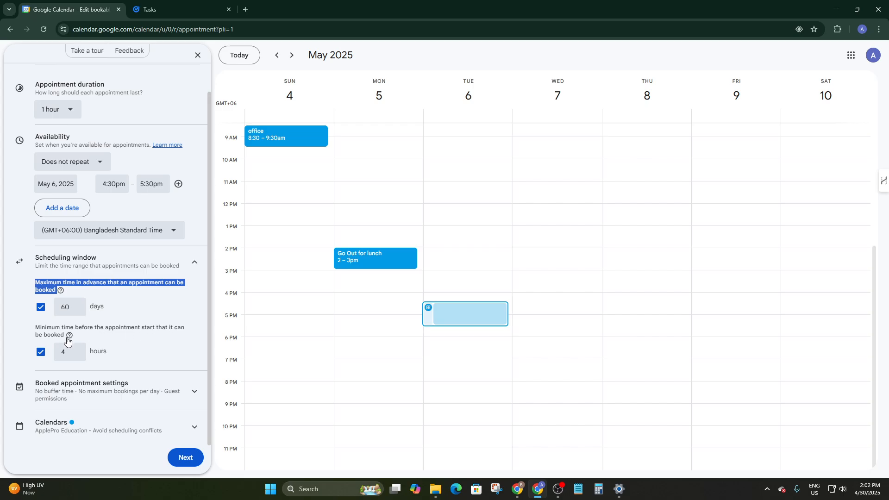
left_click(111, 344)
left_click(97, 392)
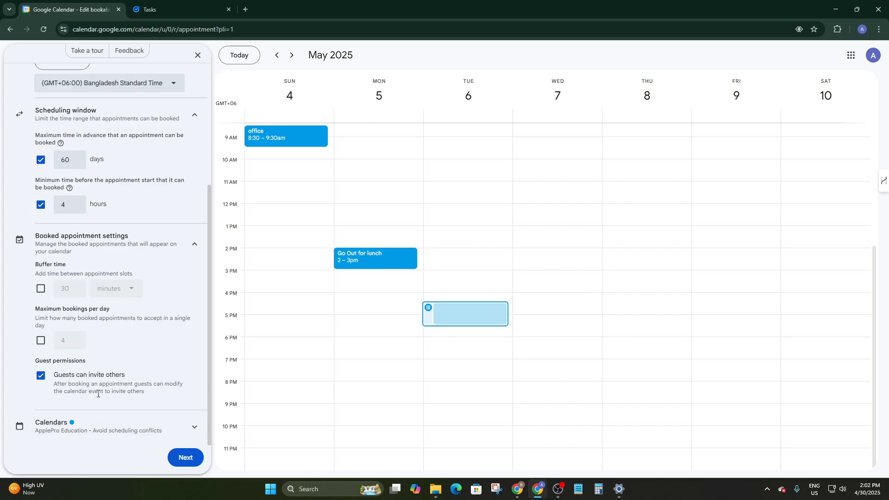
left_click(104, 423)
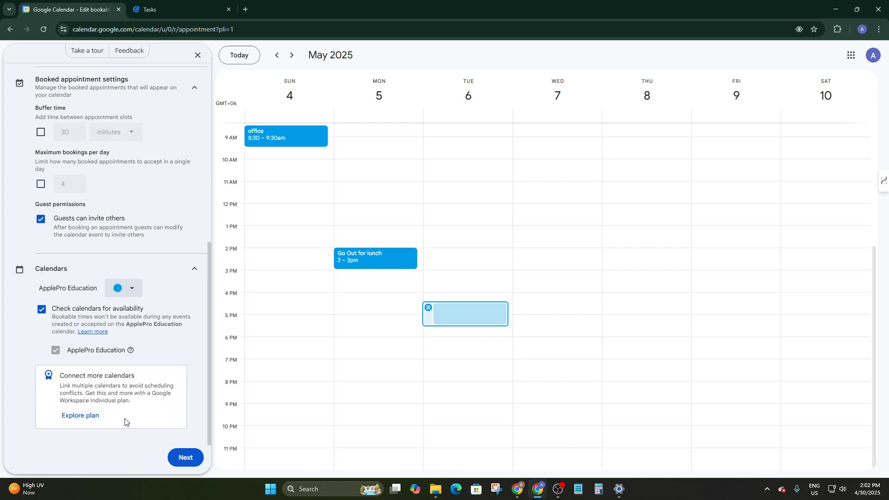
left_click(186, 457)
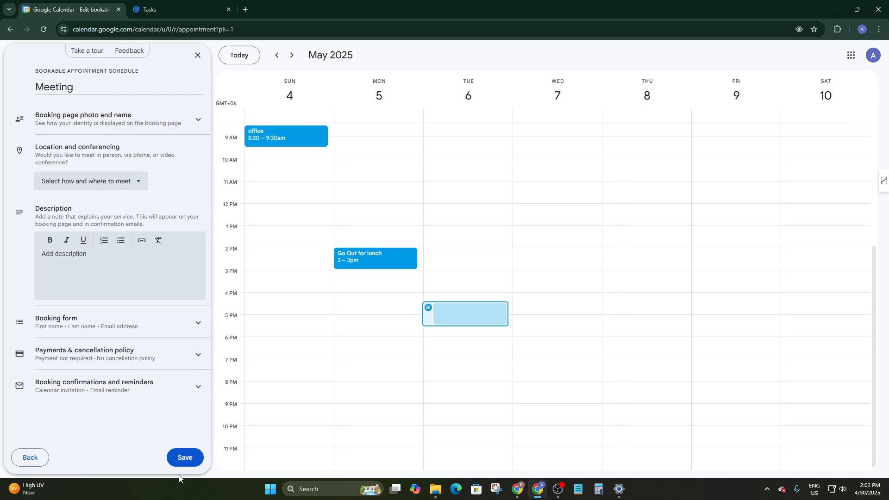
left_click(185, 458)
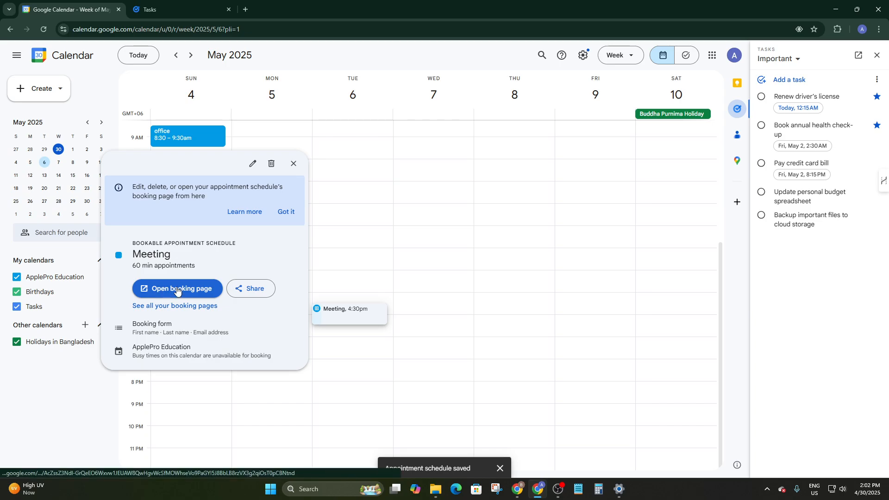
left_click(352, 362)
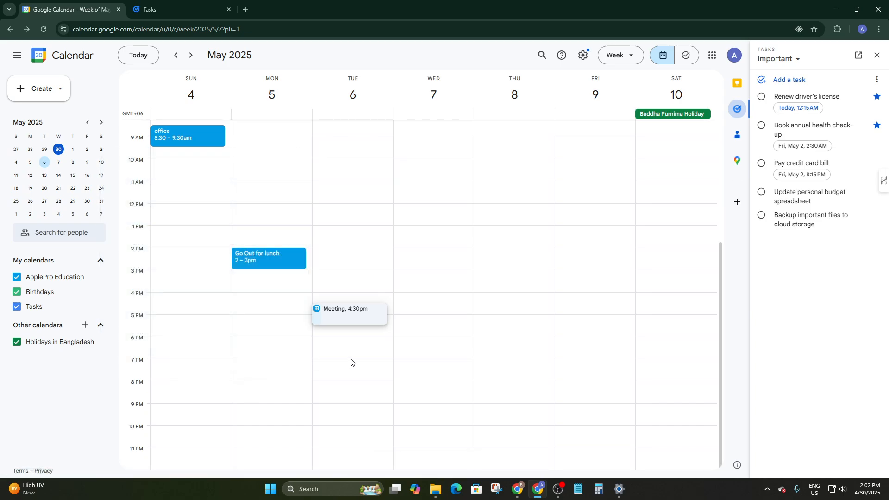
Check the details of the "Meeting" appointment schedule and look through the whole schedule for the week of May 4 to 10.
left_click(321, 315)
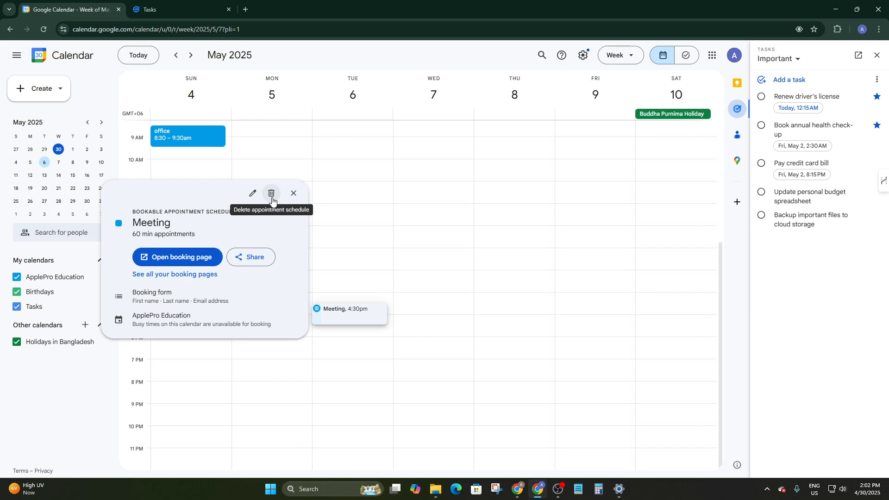
left_click(375, 259)
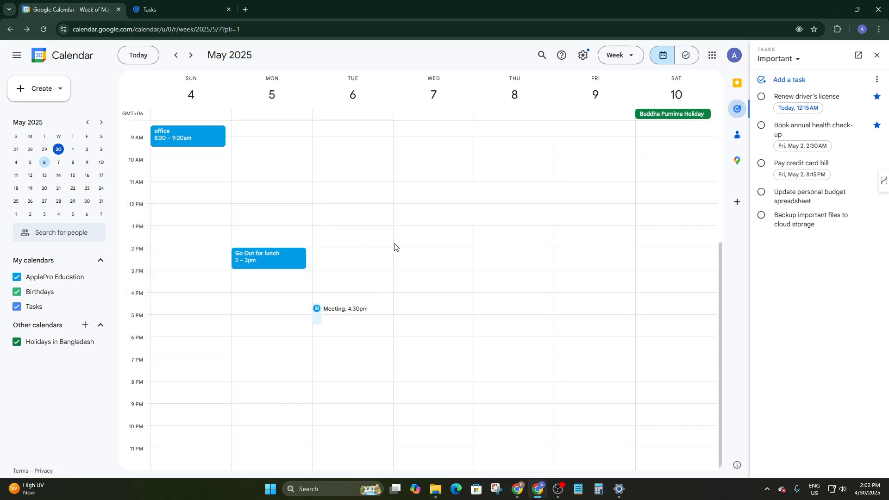
scroll(442, 255, "up", 4)
scroll(440, 256, "down", 4)
scroll(365, 283, "up", 4)
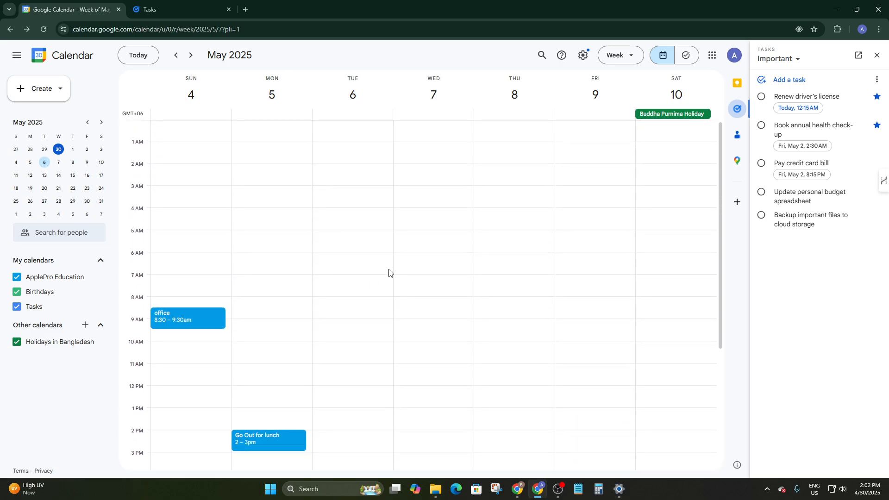
scroll(398, 275, "down", 4)
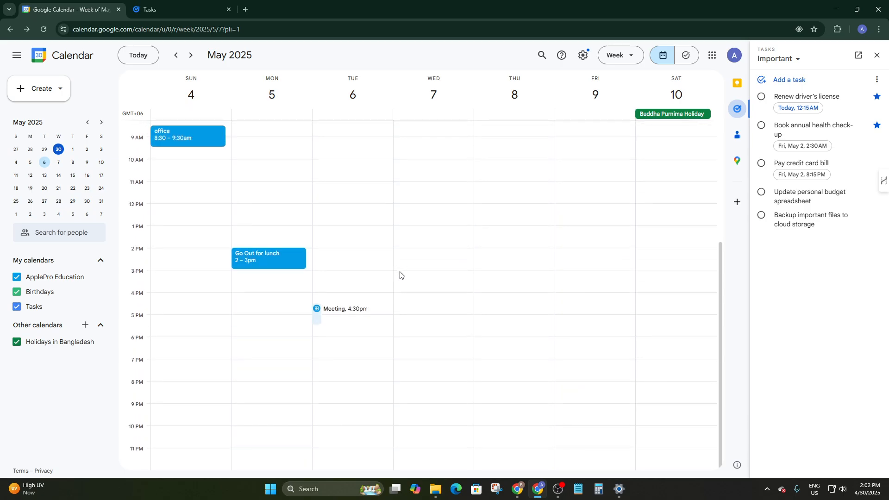
scroll(458, 292, "up", 4)
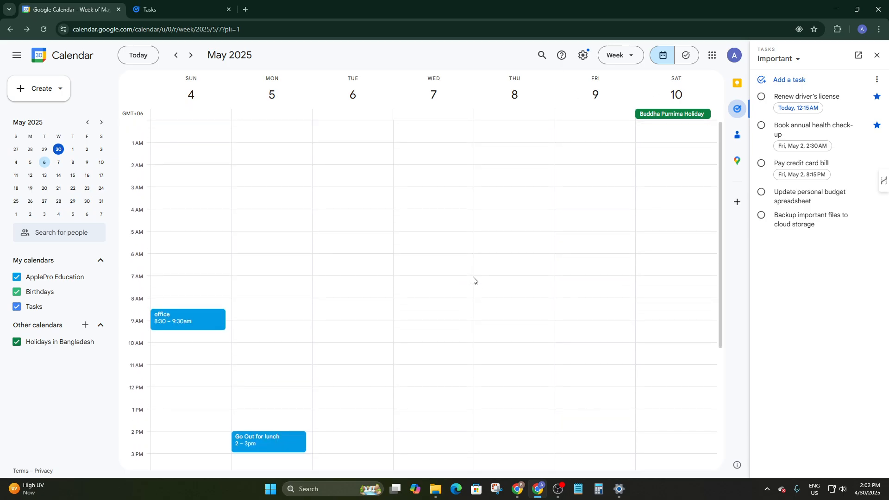
scroll(474, 281, "down", 3)
scroll(474, 280, "up", 3)
left_click_drag(724, 201, 719, 326)
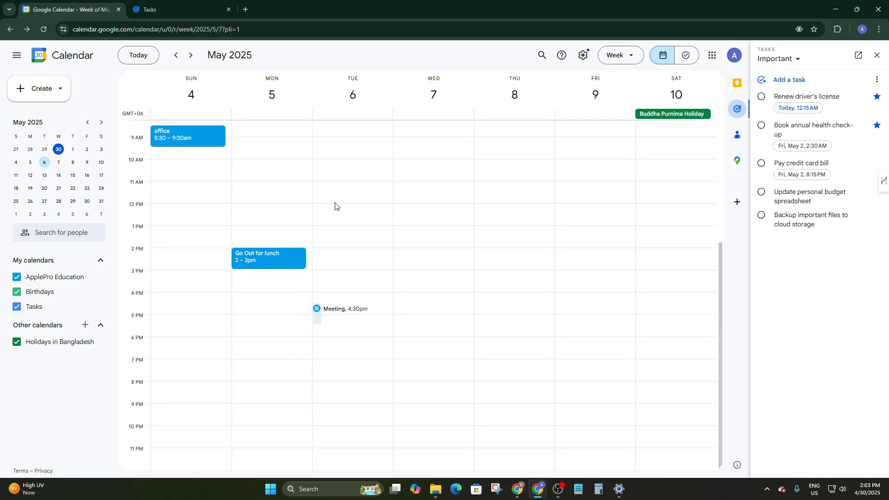